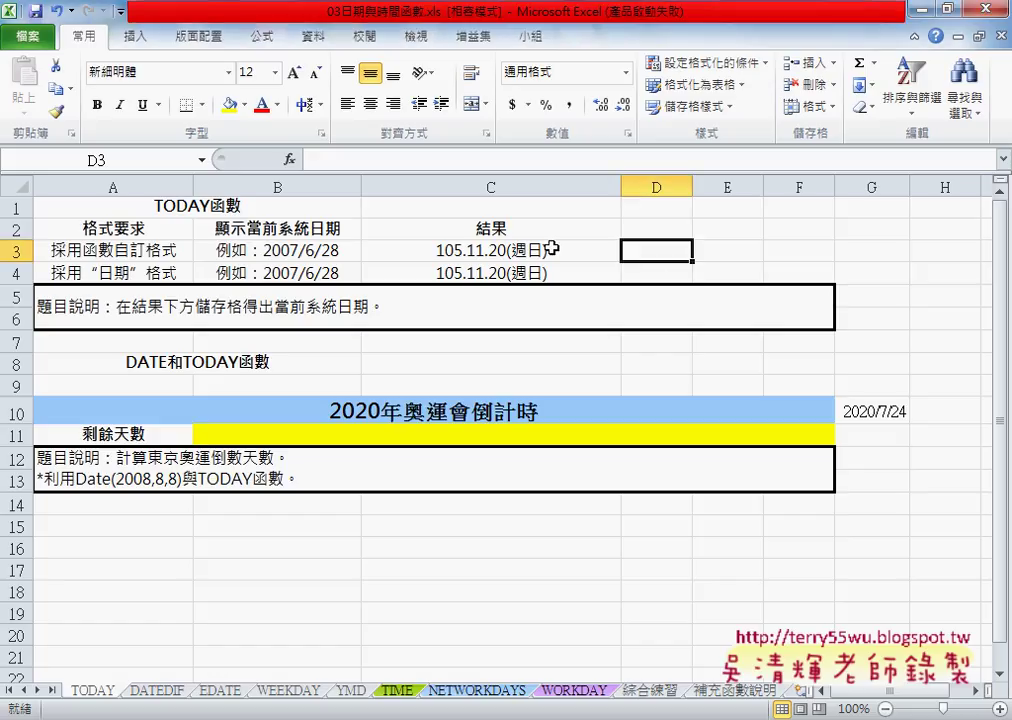
Open Format Cells for the =TODAY() result in C3 and preview it as General, showing 42694
{"action": "left_click", "coordinate": [581, 257]}
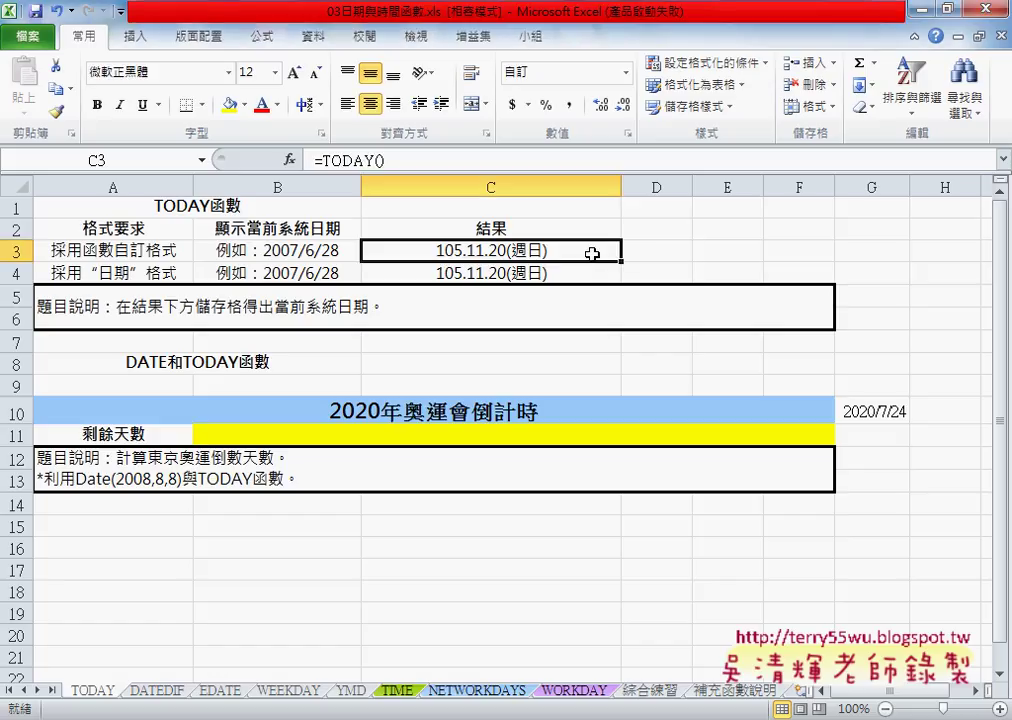
{"action": "right_click", "coordinate": [532, 255]}
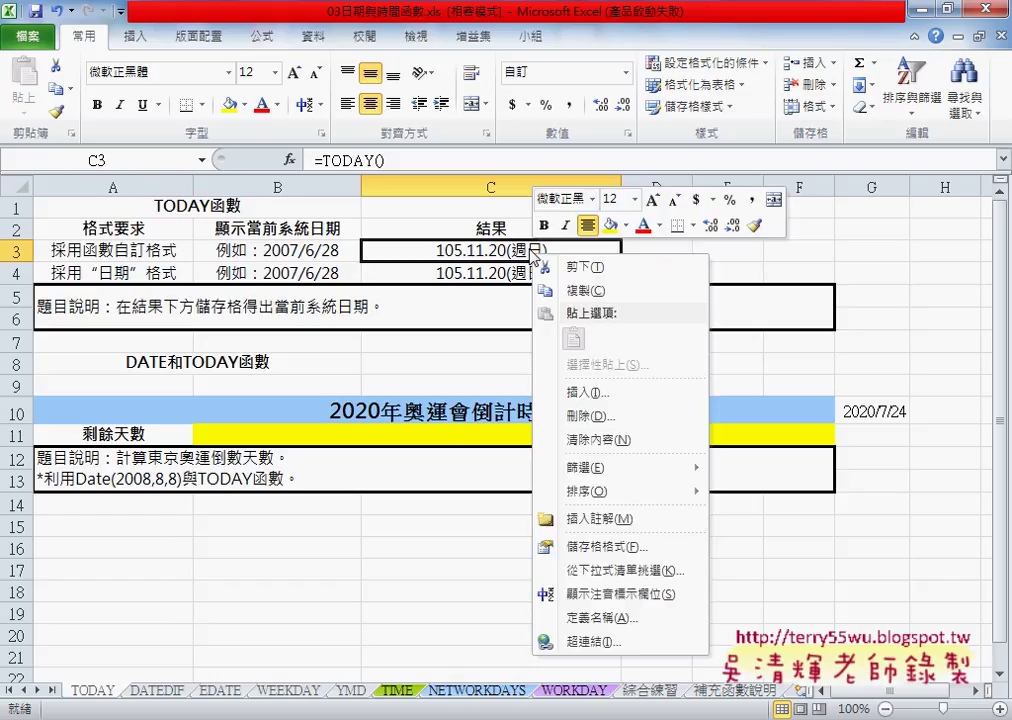
{"action": "left_click", "coordinate": [599, 551]}
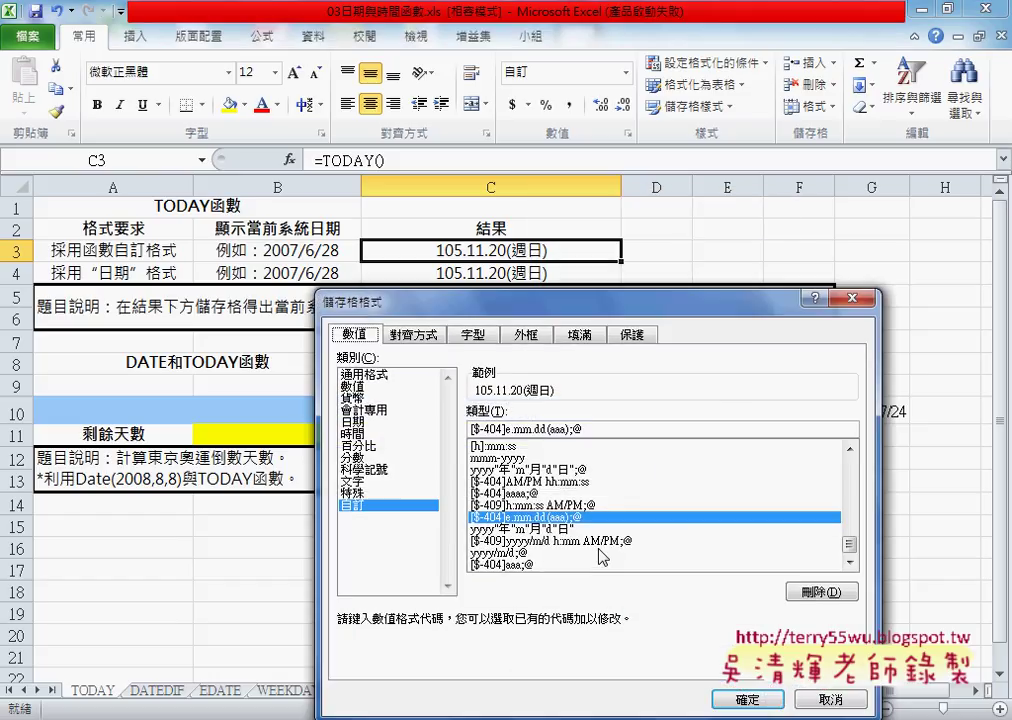
{"action": "left_click", "coordinate": [385, 375]}
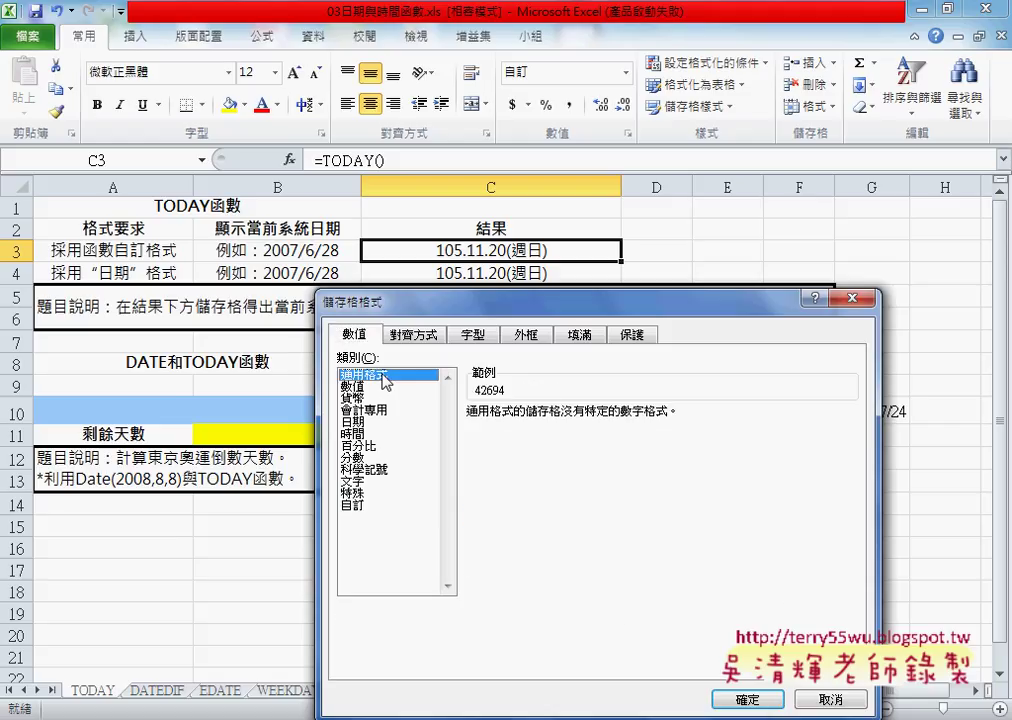
{"action": "mouse_move", "coordinate": [420, 360]}
{"action": "left_mouse_down"}
{"action": "mouse_move", "coordinate": [455, 362]}
{"action": "mouse_move", "coordinate": [508, 399]}
{"action": "left_mouse_up"}
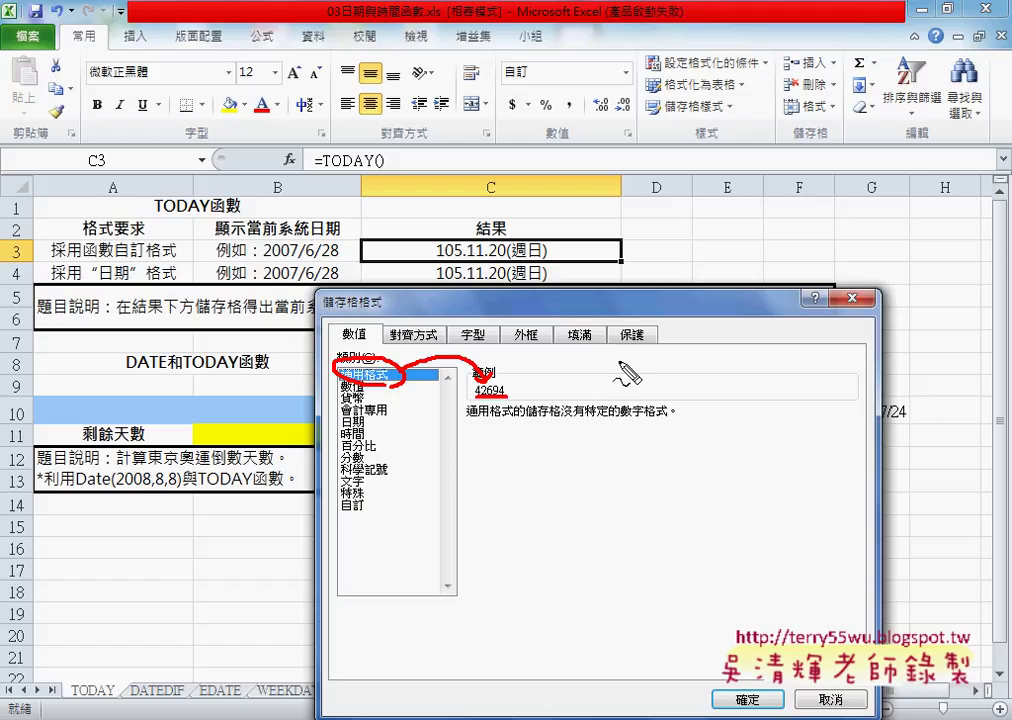
{"action": "mouse_move", "coordinate": [622, 360]}
{"action": "left_mouse_down"}
{"action": "mouse_move", "coordinate": [625, 401]}
{"action": "mouse_move", "coordinate": [745, 385]}
{"action": "mouse_move", "coordinate": [700, 422]}
{"action": "left_mouse_up"}
{"action": "left_click_drag", "start_coordinate": [755, 378], "coordinate": [760, 412]}
{"action": "left_click_drag", "start_coordinate": [790, 367], "coordinate": [755, 422]}
{"action": "left_click_drag", "start_coordinate": [798, 364], "coordinate": [801, 388]}
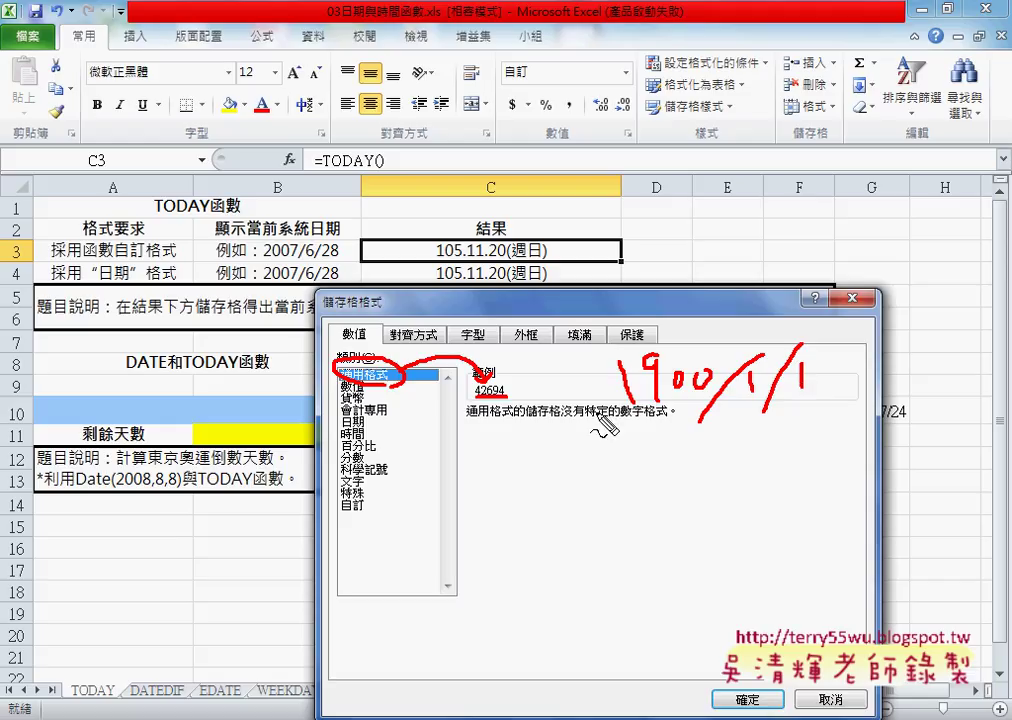
{"action": "left_click_drag", "start_coordinate": [595, 413], "coordinate": [782, 410]}
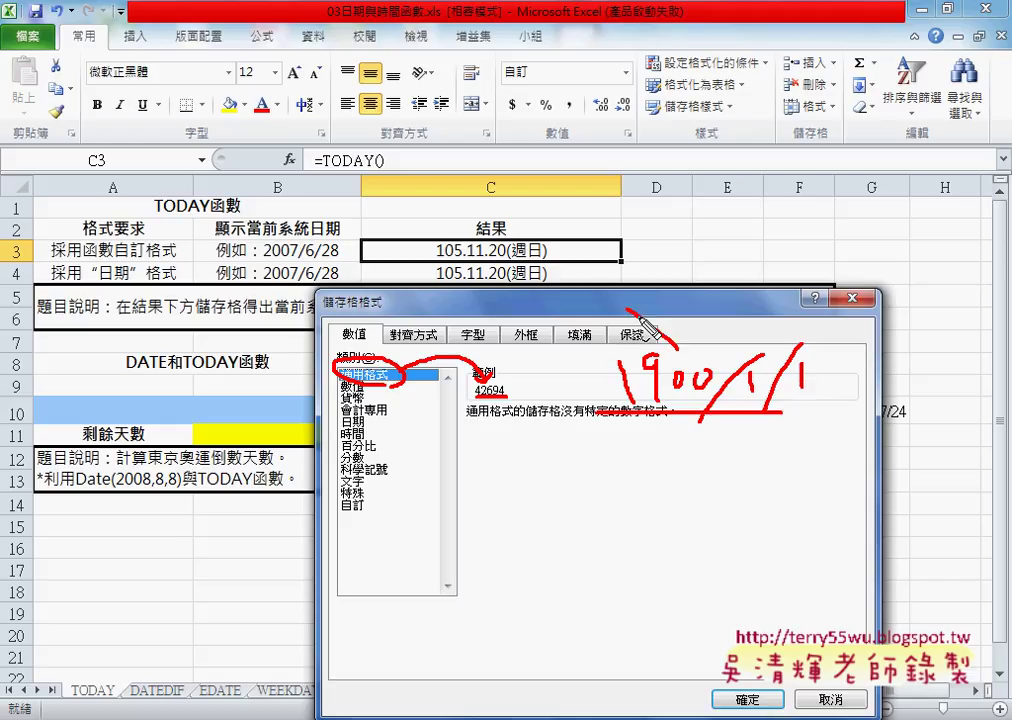
{"action": "mouse_move", "coordinate": [652, 365]}
{"action": "left_mouse_down"}
{"action": "mouse_move", "coordinate": [560, 267]}
{"action": "mouse_move", "coordinate": [594, 279]}
{"action": "left_mouse_up"}
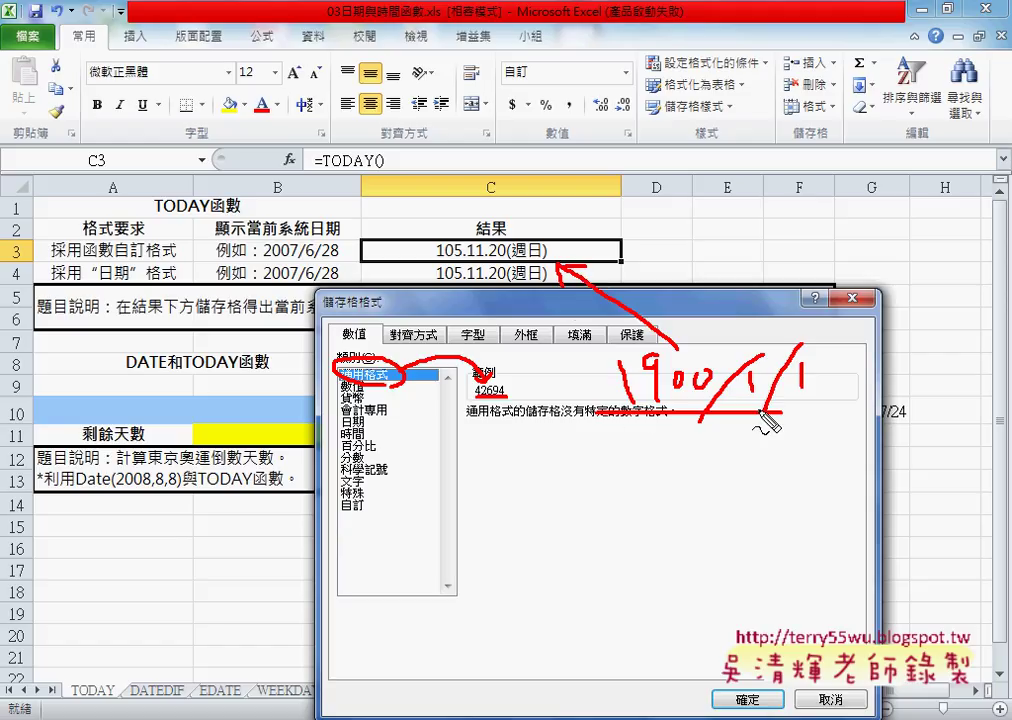
{"action": "left_click_drag", "start_coordinate": [437, 260], "coordinate": [530, 259]}
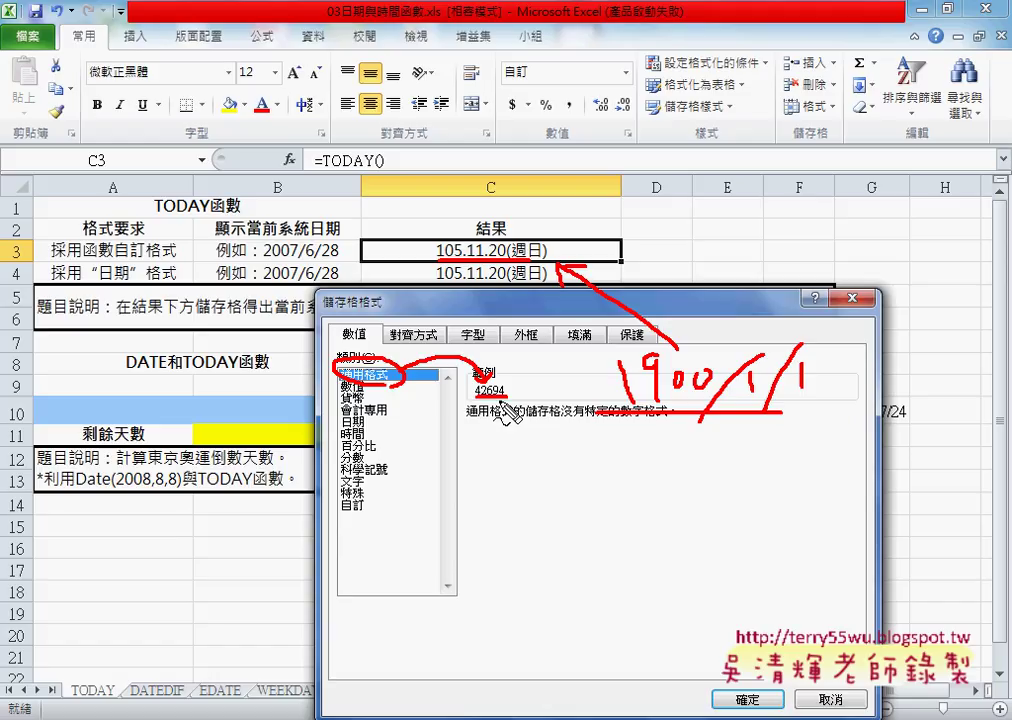
Apply General format to C3 (42694) and to the 2020/7/24 date in G10 (44036)
{"action": "key", "text": "Escape"}
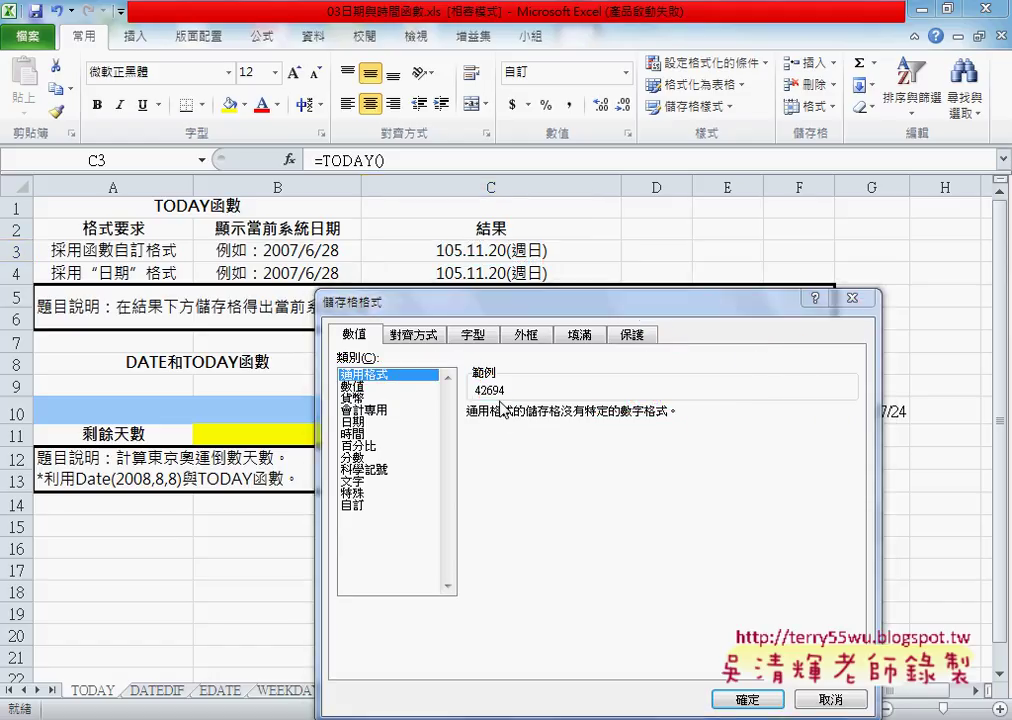
{"action": "left_click", "coordinate": [747, 699]}
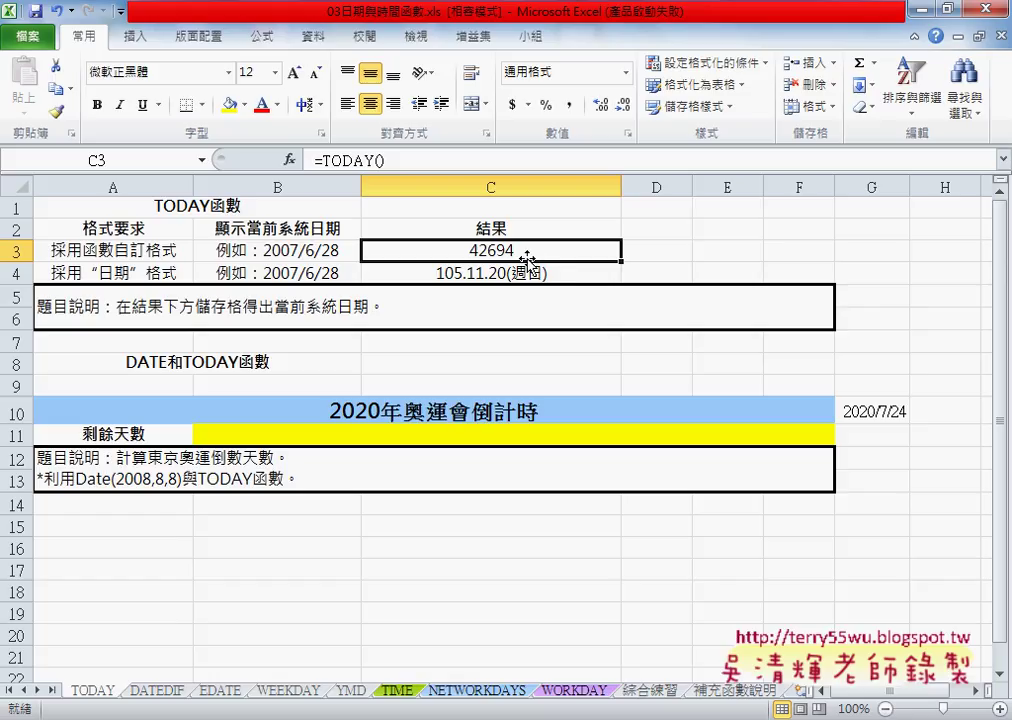
{"action": "left_click", "coordinate": [876, 412]}
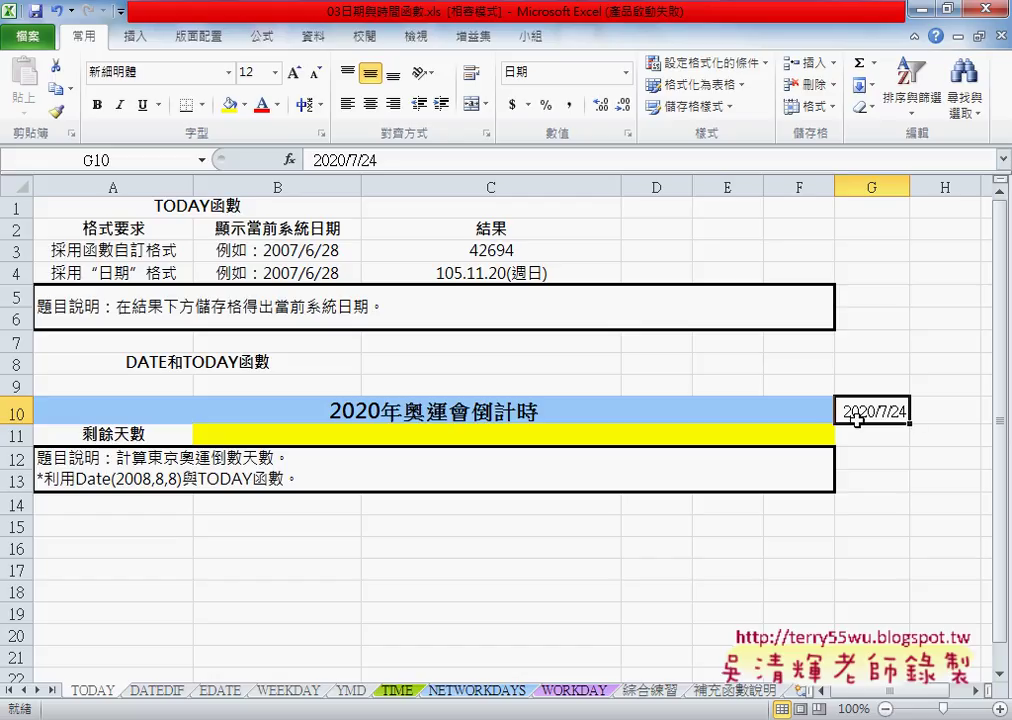
{"action": "right_click", "coordinate": [868, 425]}
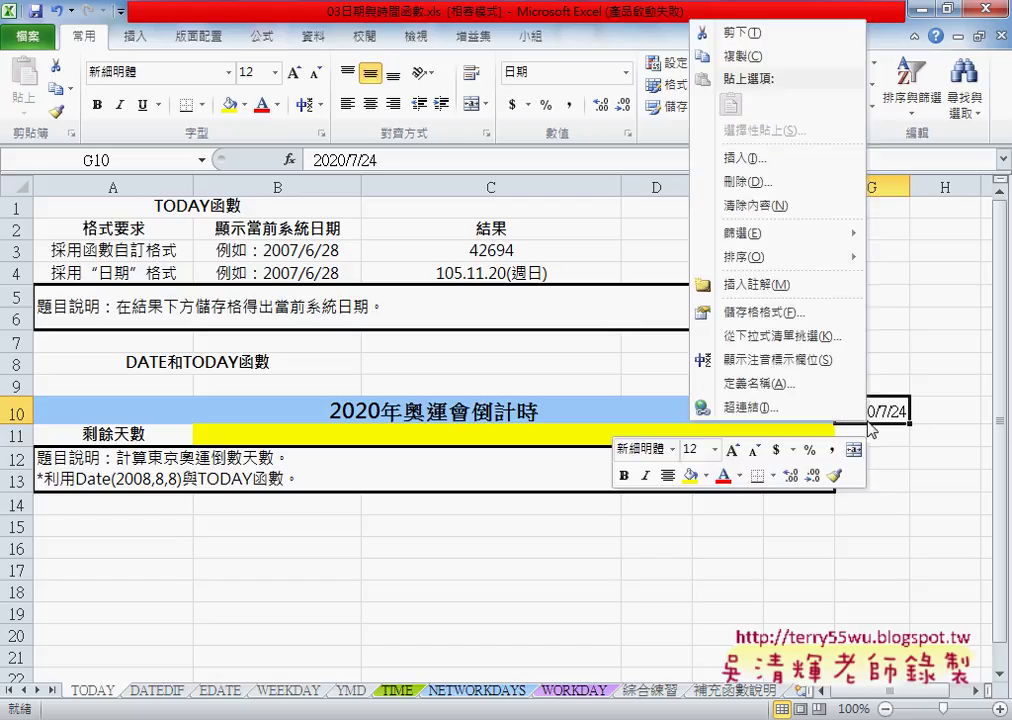
{"action": "left_click", "coordinate": [820, 313]}
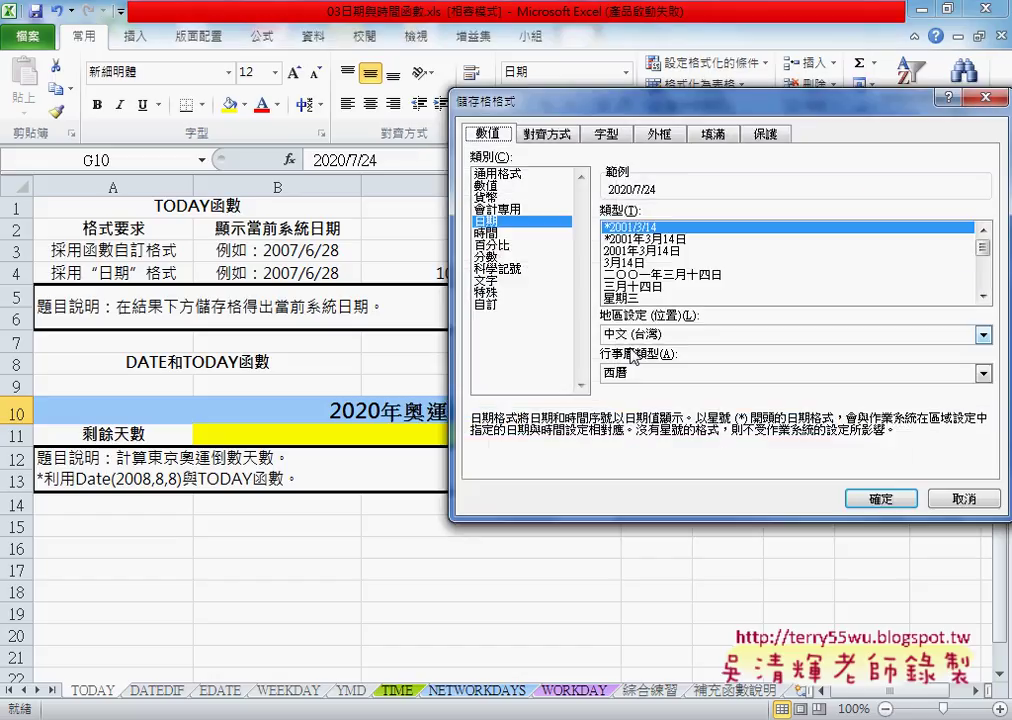
{"action": "left_click", "coordinate": [526, 176]}
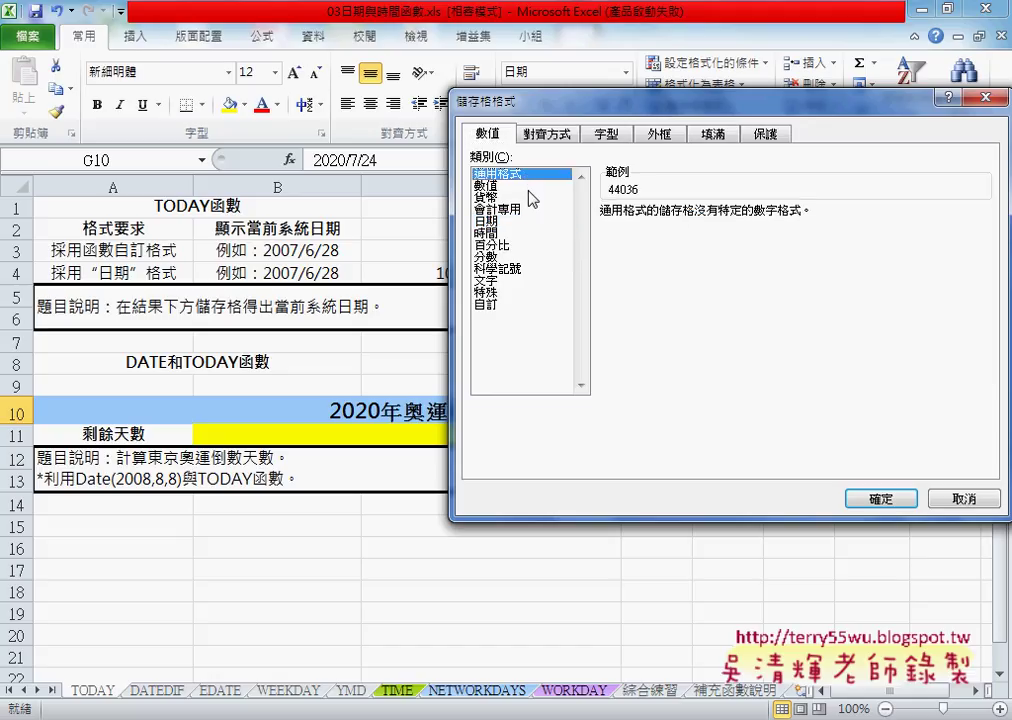
{"action": "left_click", "coordinate": [878, 498]}
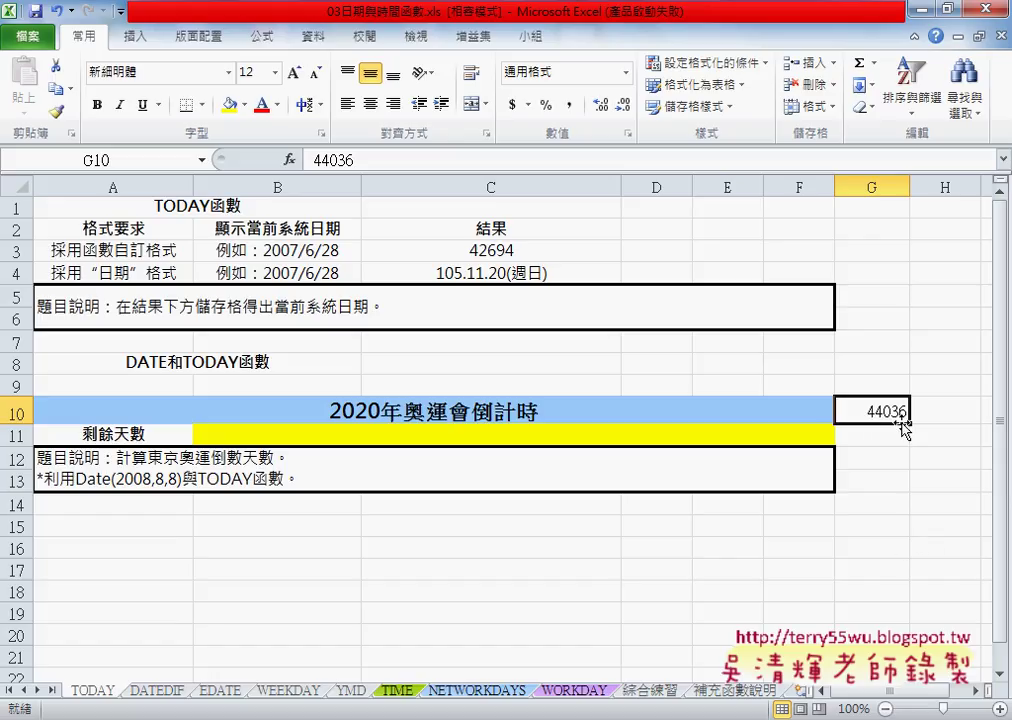
Enter the formula =G10-C3 in merged cell B11 so it shows 1342 remaining days
{"action": "left_click", "coordinate": [630, 435]}
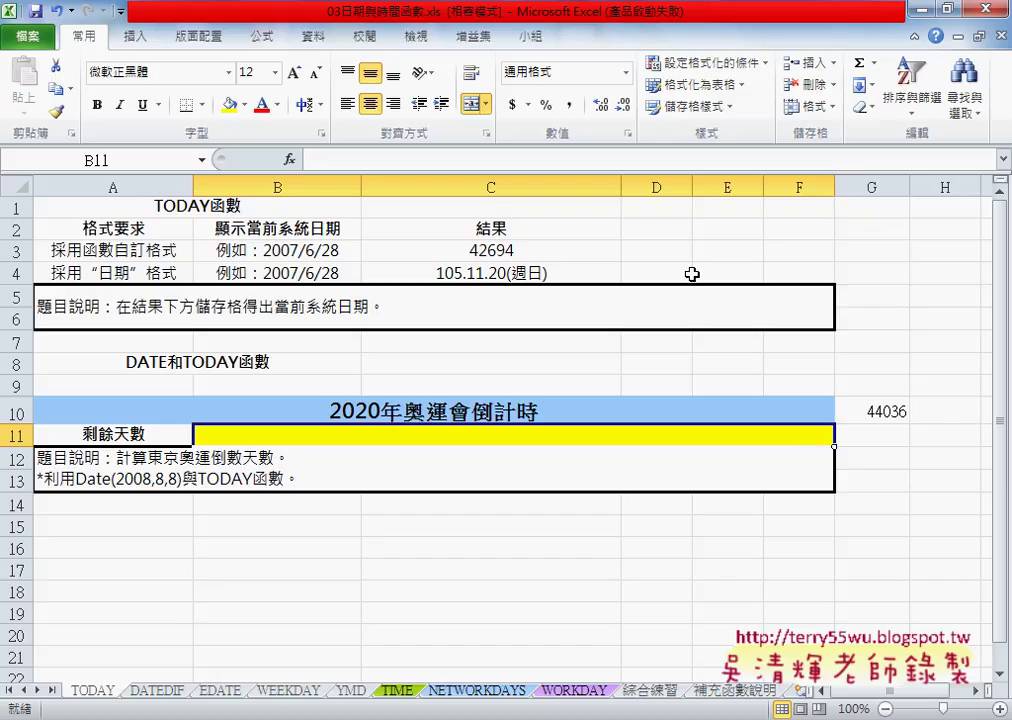
{"action": "left_click", "coordinate": [412, 162]}
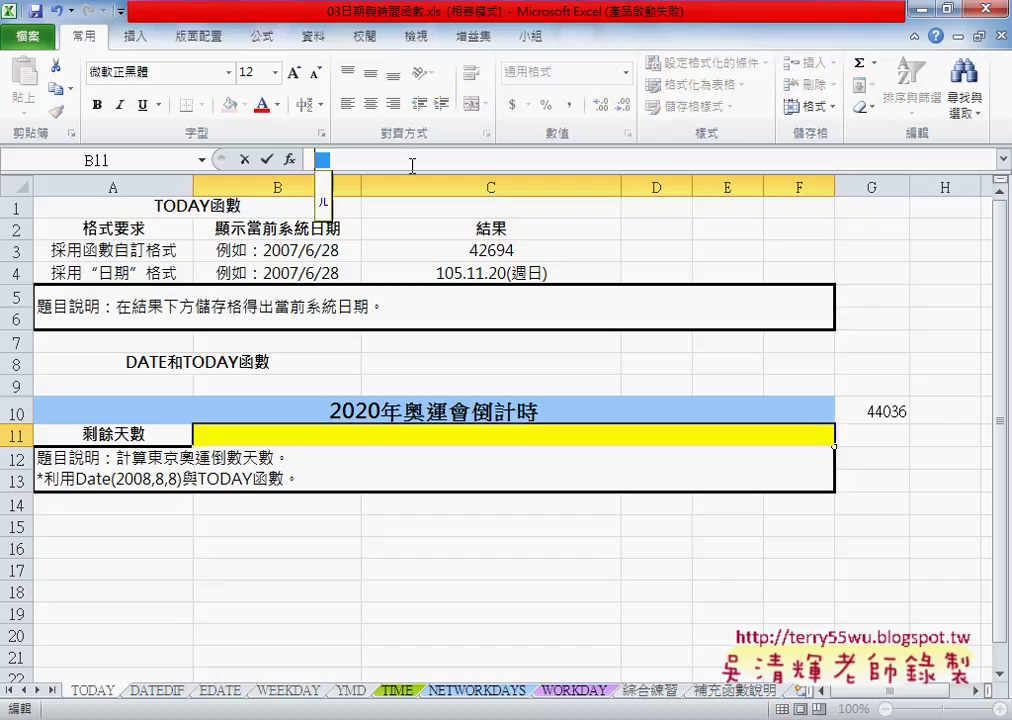
{"action": "type", "text": "="}
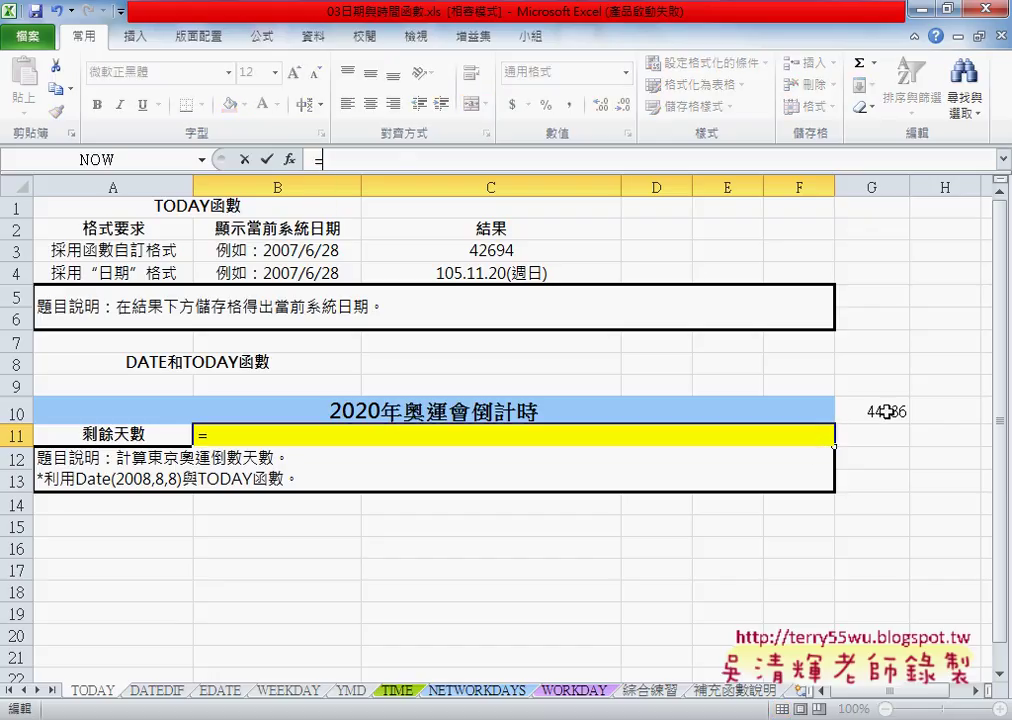
{"action": "left_click", "coordinate": [884, 411]}
{"action": "type", "text": "-"}
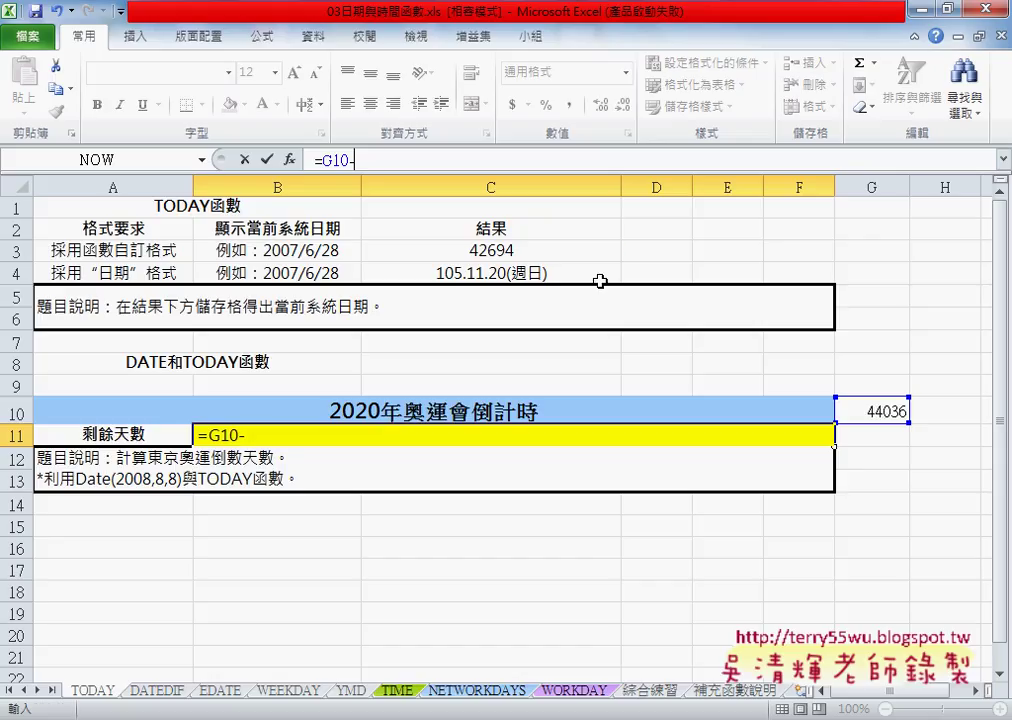
{"action": "left_click", "coordinate": [512, 251]}
{"action": "left_click", "coordinate": [266, 159]}
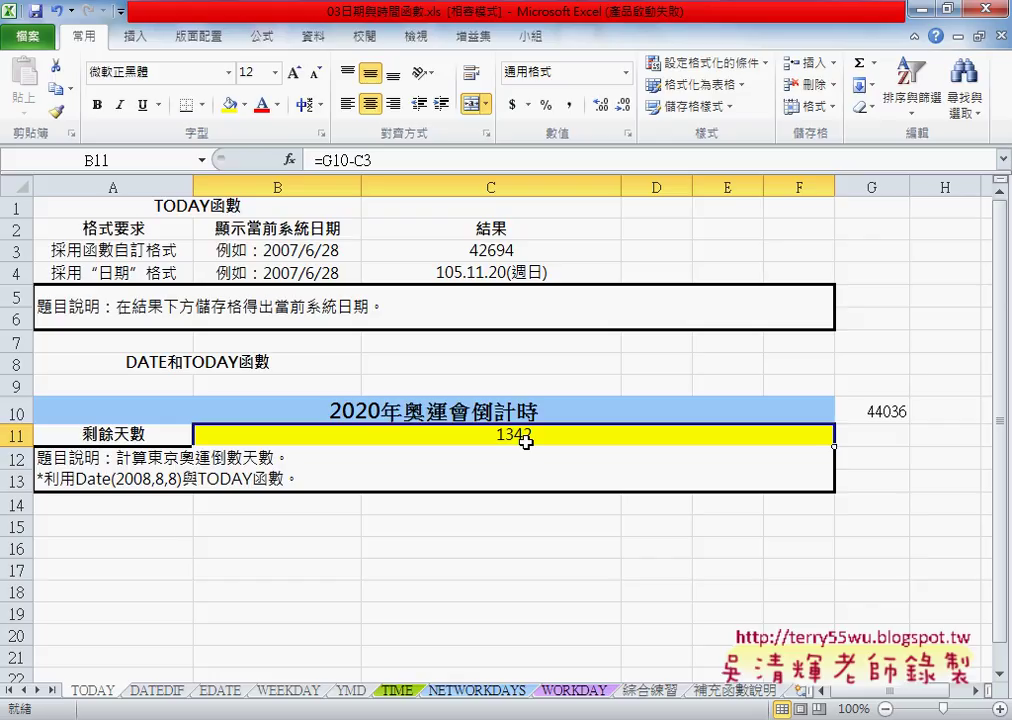
{"action": "left_click", "coordinate": [540, 253]}
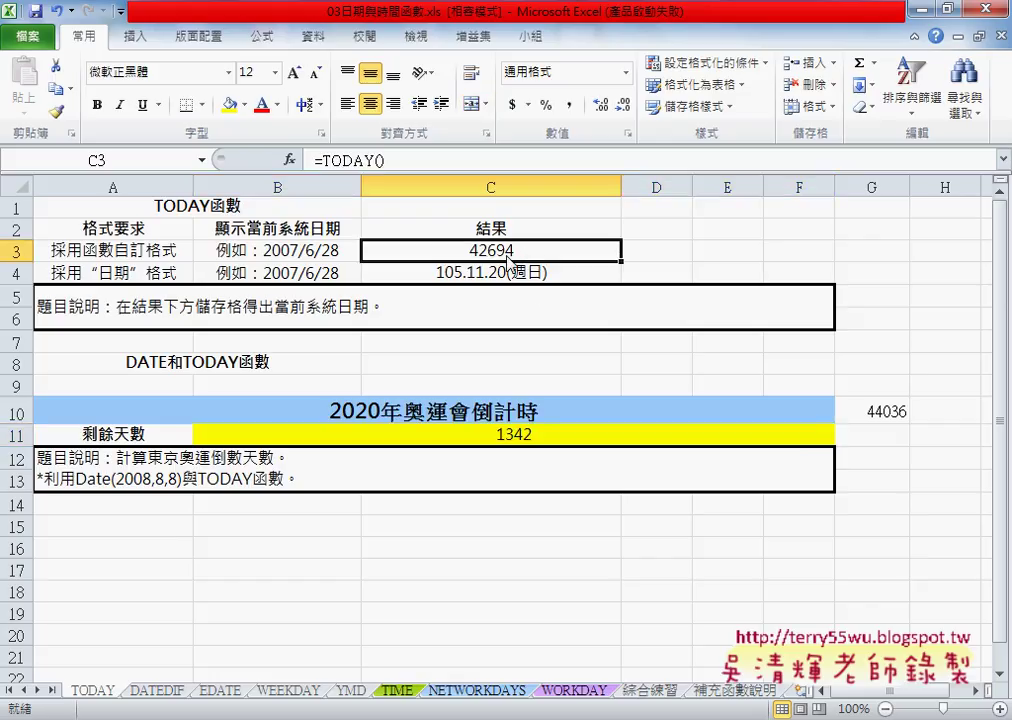
Format C3 as a Date so it reads 2016/11/20 again
{"action": "right_click", "coordinate": [510, 258]}
{"action": "left_click", "coordinate": [570, 548]}
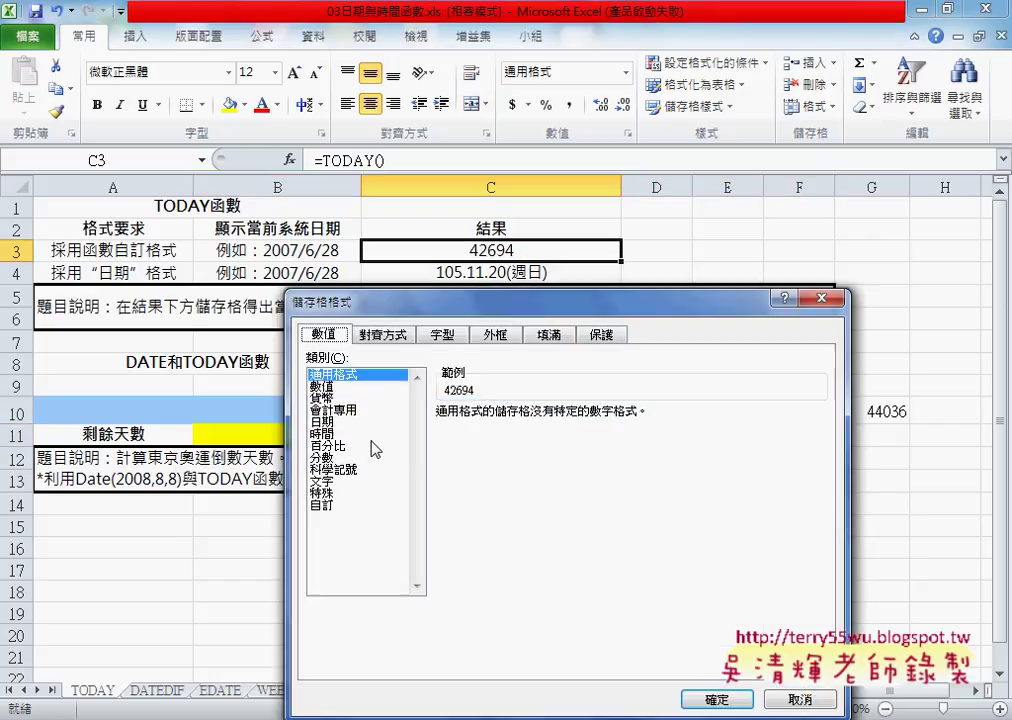
{"action": "left_click", "coordinate": [330, 422]}
{"action": "key", "text": "Return"}
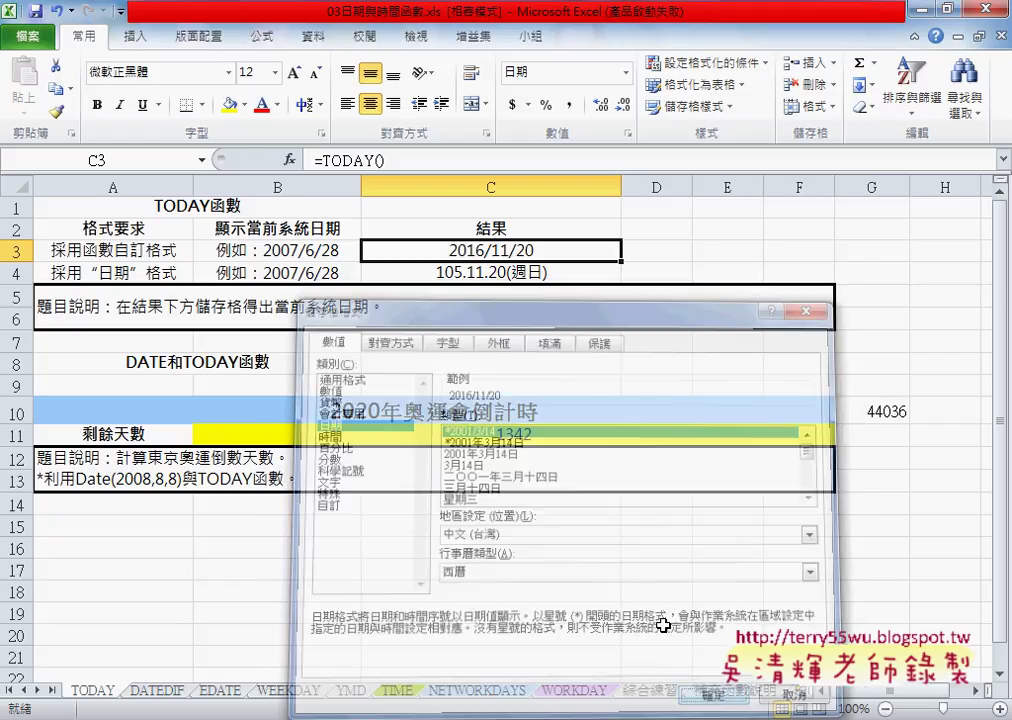
Format G10 as a Date so it reads 2020/7/24 again
{"action": "left_click", "coordinate": [880, 414]}
{"action": "right_click", "coordinate": [881, 417]}
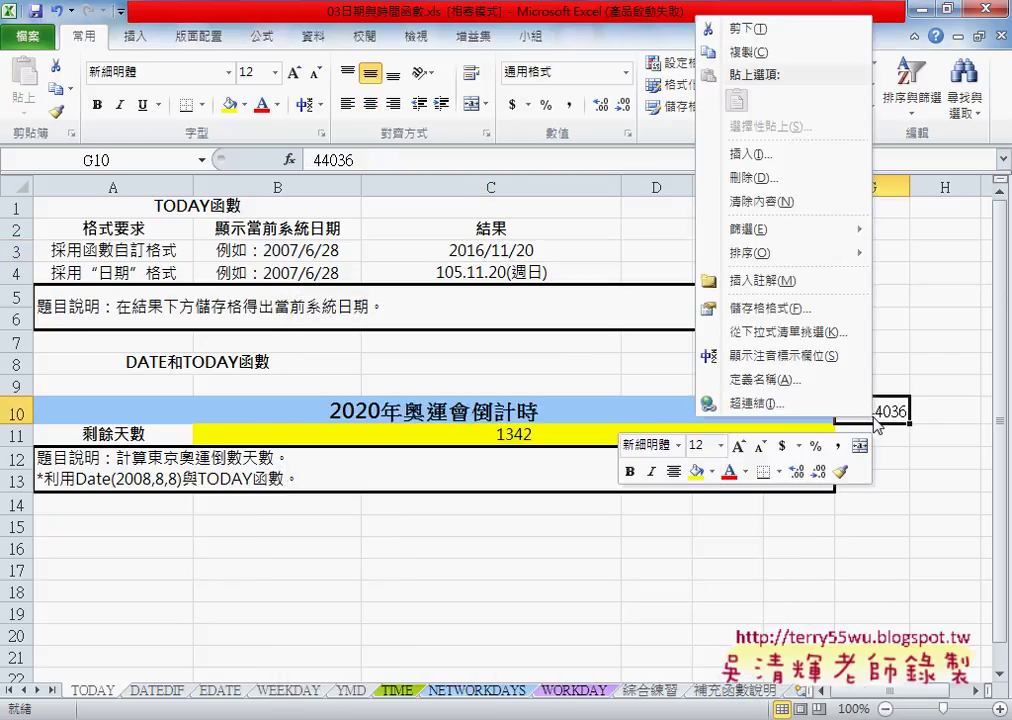
{"action": "left_click", "coordinate": [838, 303]}
{"action": "left_click", "coordinate": [487, 213]}
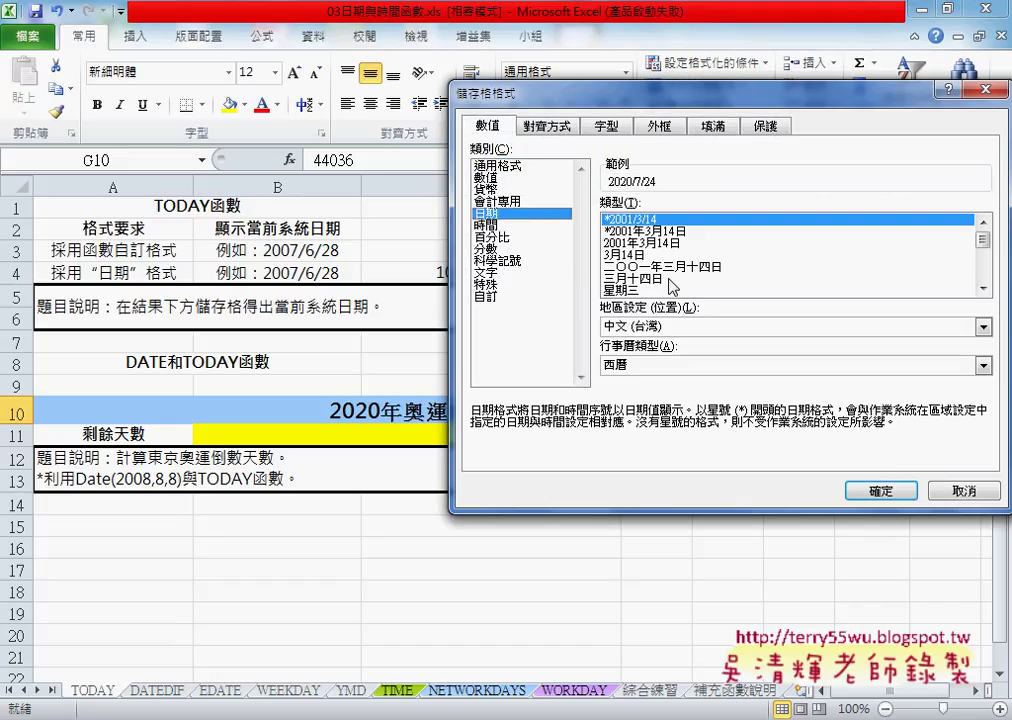
{"action": "left_click", "coordinate": [882, 492]}
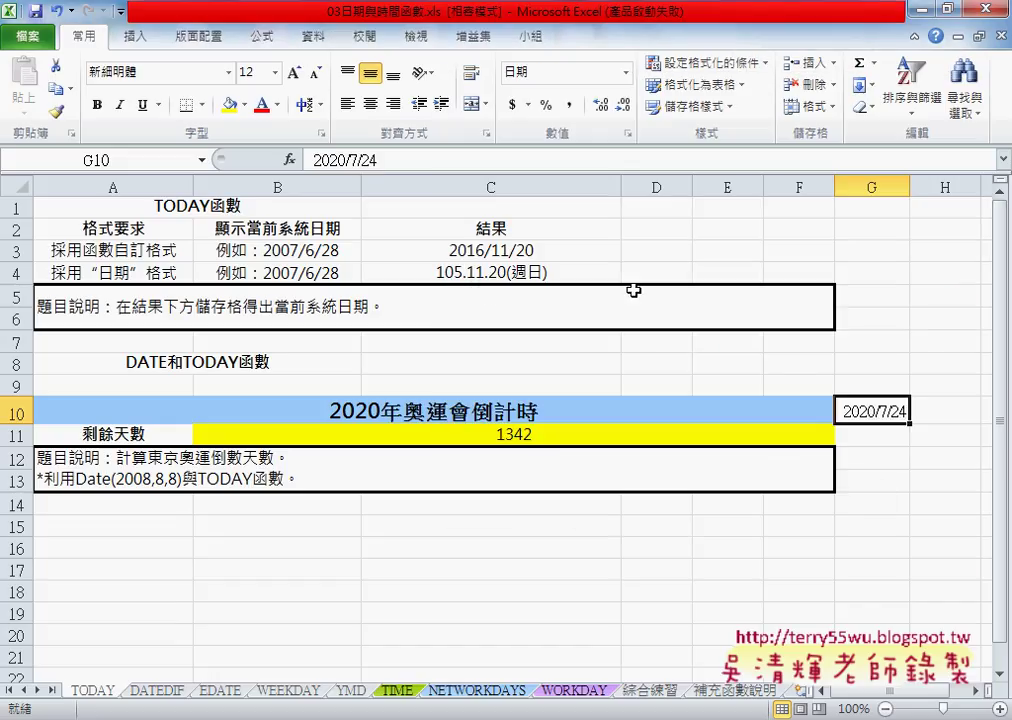
Check the countdown formula =G10-C3 in B11, which still shows 1342
{"action": "left_click", "coordinate": [520, 253]}
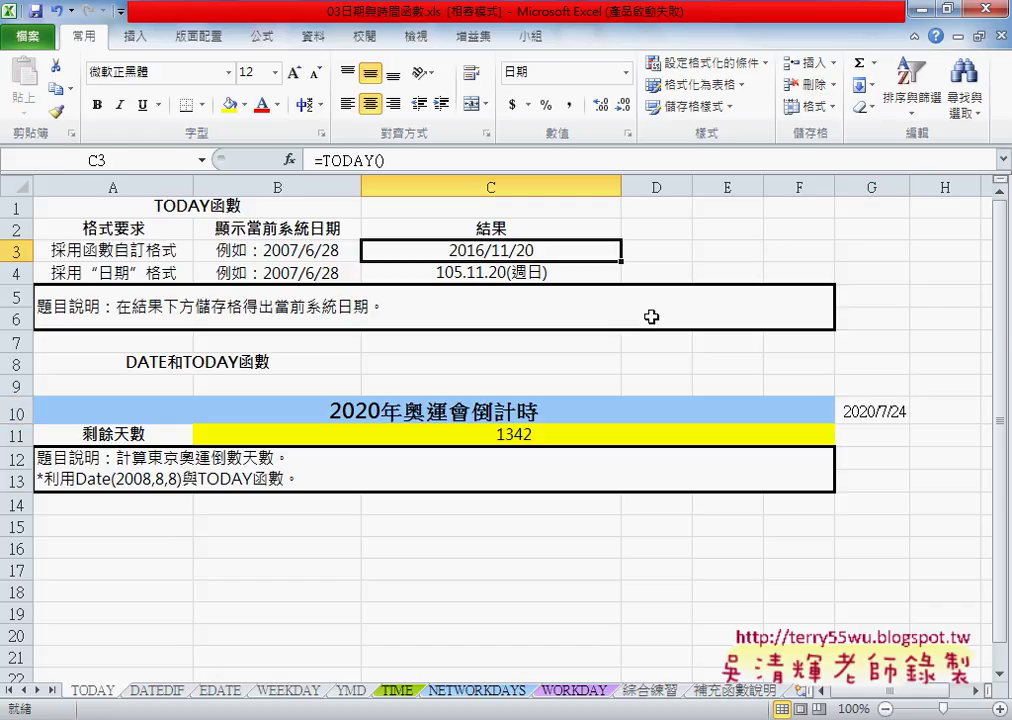
{"action": "left_click", "coordinate": [880, 412]}
{"action": "left_click", "coordinate": [558, 438]}
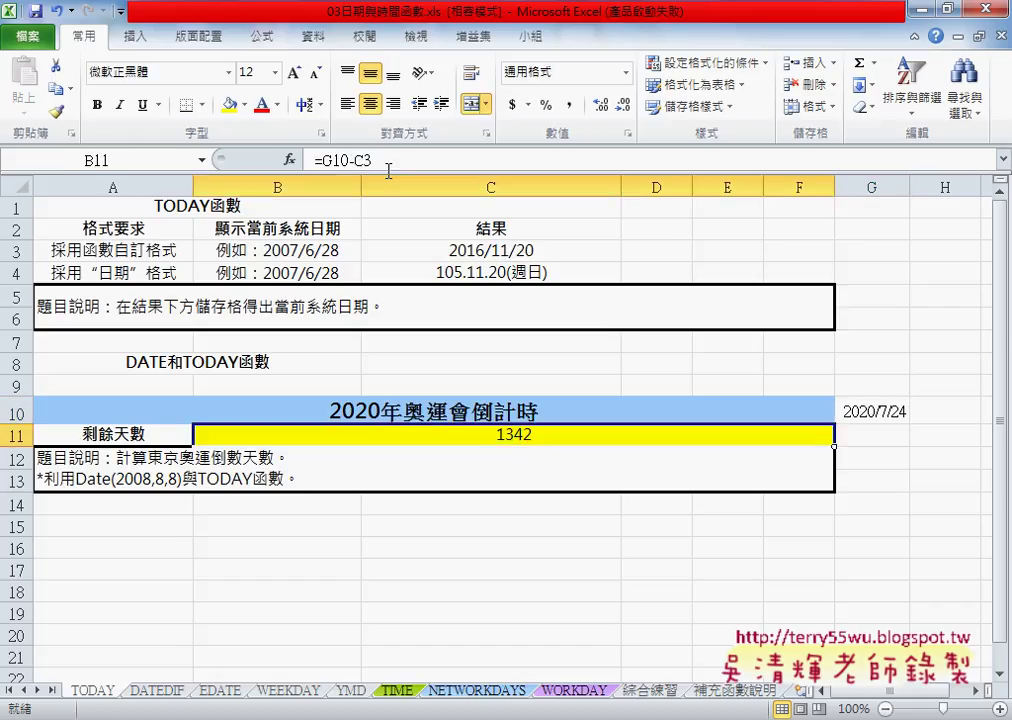
{"action": "left_click", "coordinate": [384, 162]}
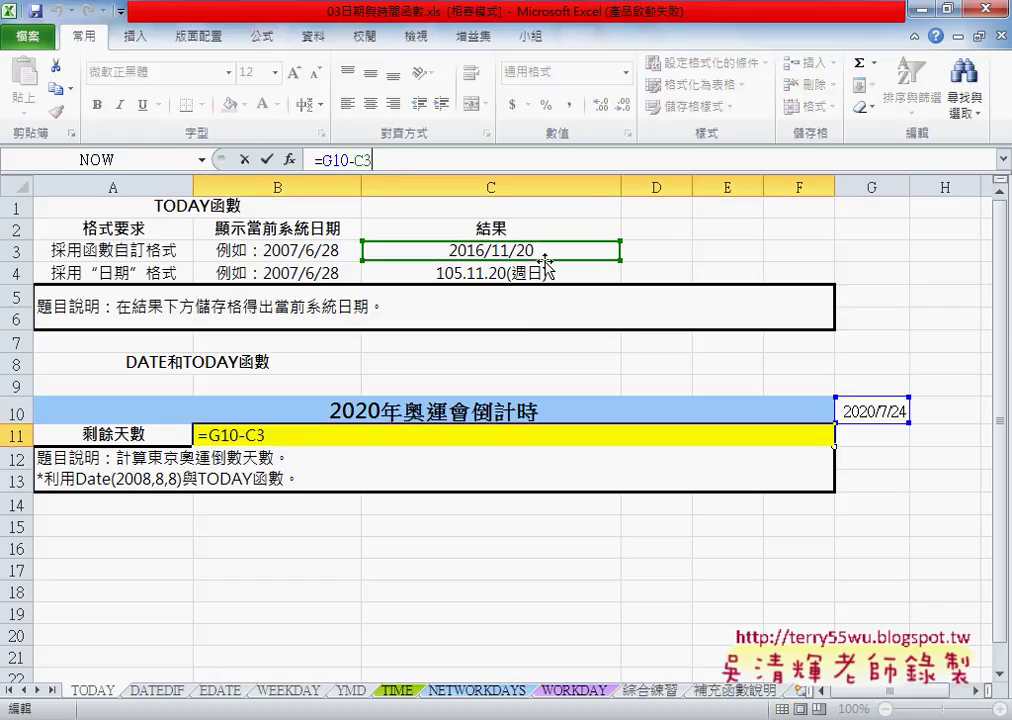
{"action": "left_click", "coordinate": [267, 160]}
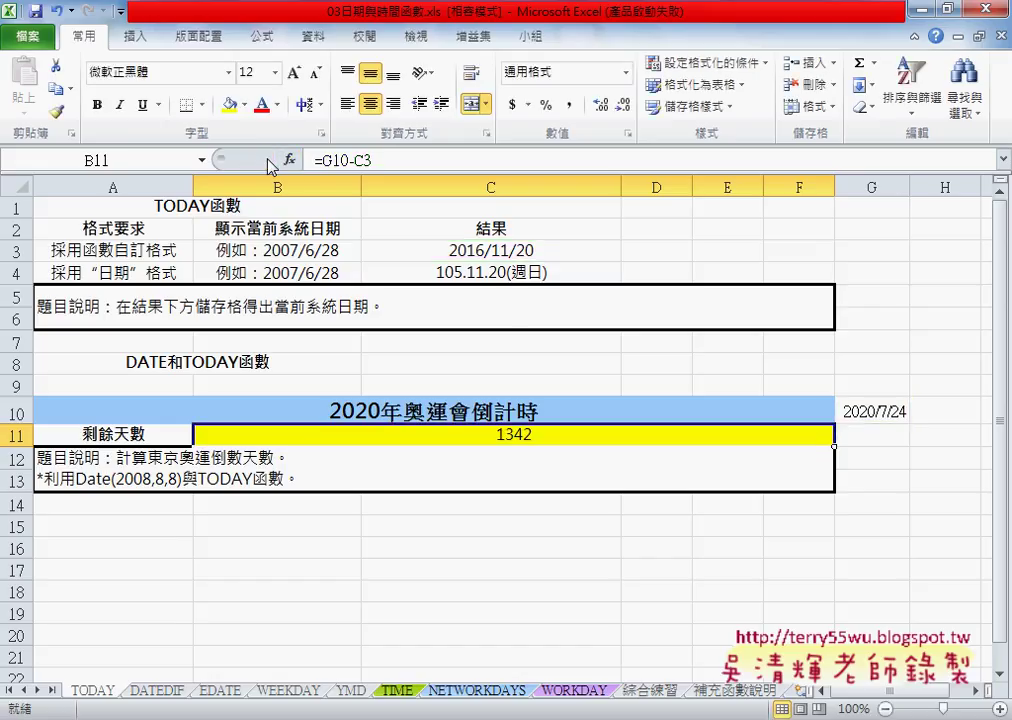
Give B11 a Date format so the countdown displays as 1903/9/3
{"action": "right_click", "coordinate": [537, 438]}
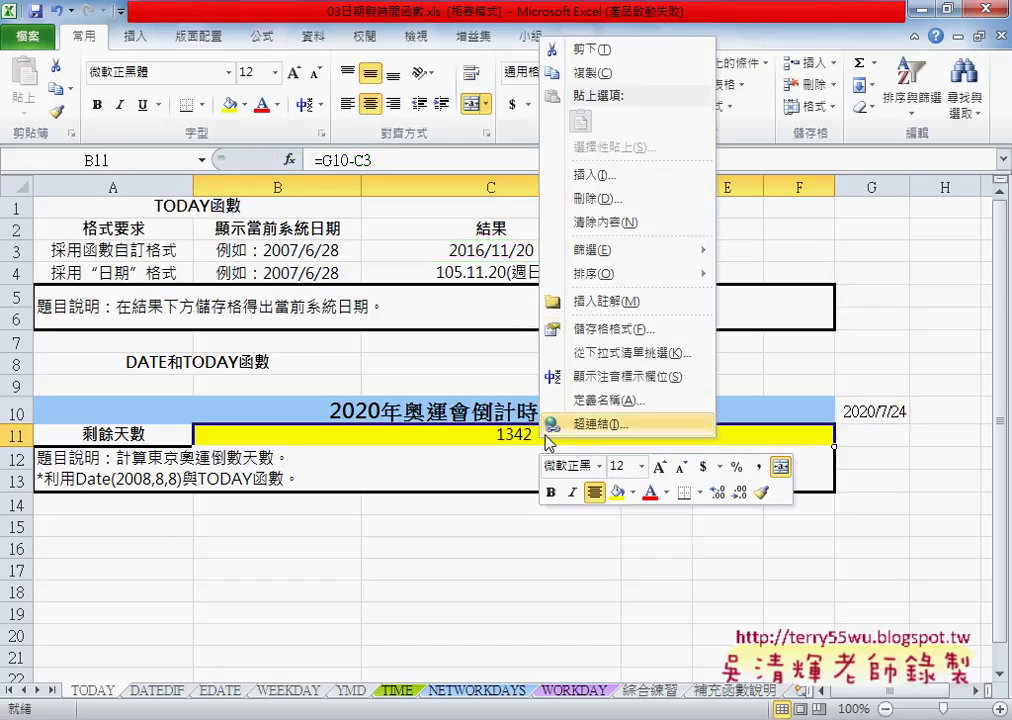
{"action": "left_click", "coordinate": [604, 330]}
{"action": "left_click", "coordinate": [362, 233]}
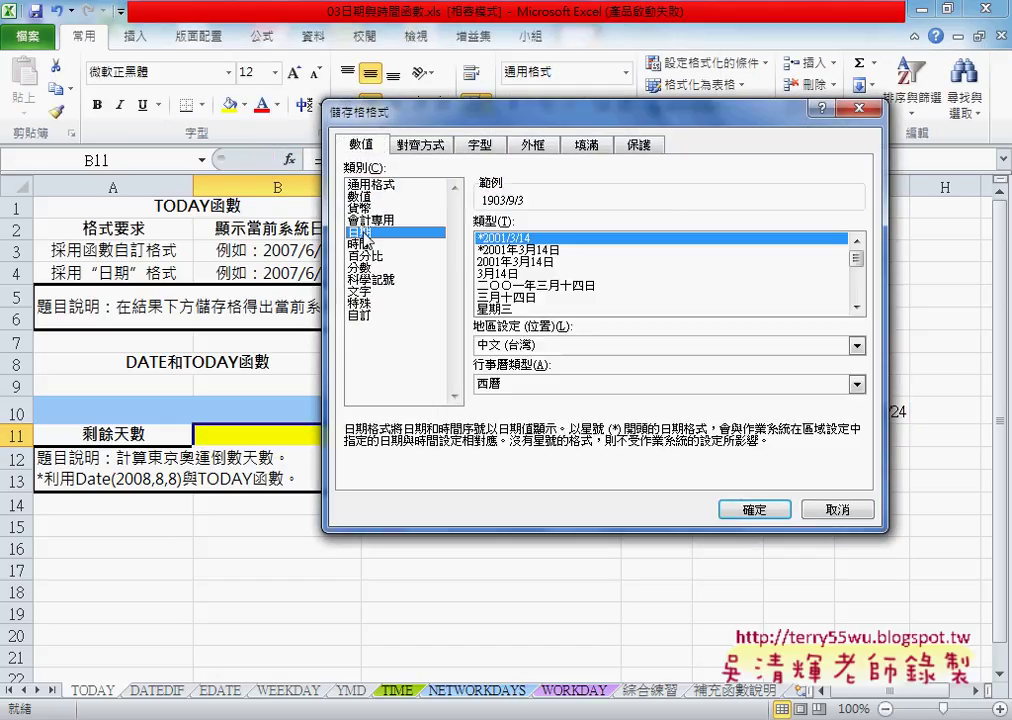
{"action": "left_click", "coordinate": [760, 511]}
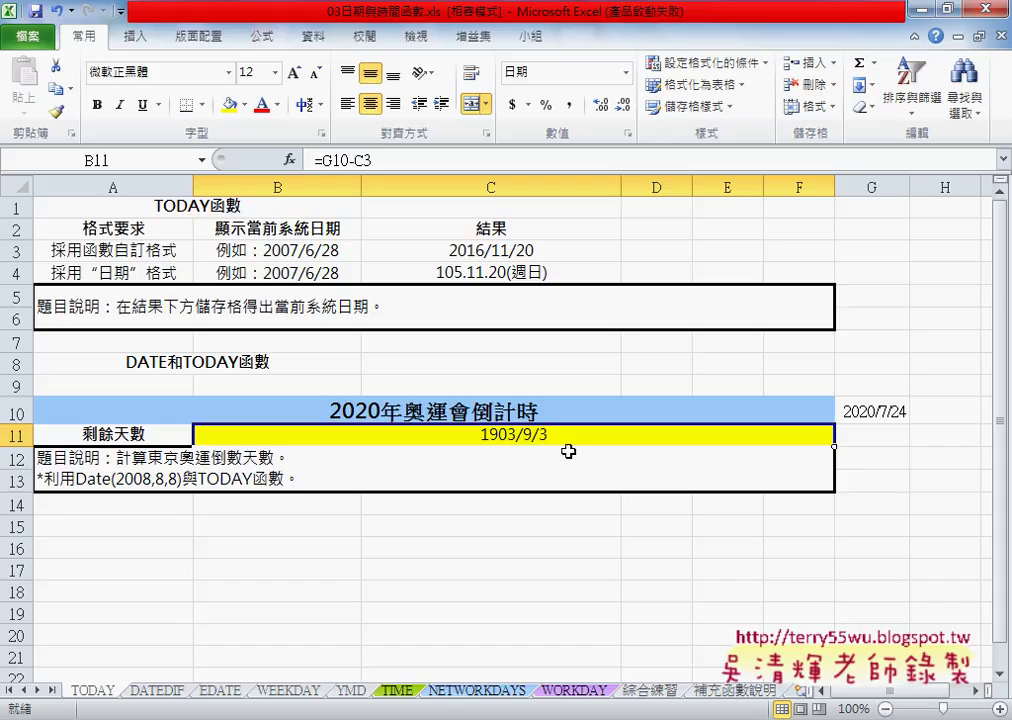
Set B11 back to General format so the countdown shows 1342 days
{"action": "right_click", "coordinate": [569, 450]}
{"action": "left_click", "coordinate": [620, 324]}
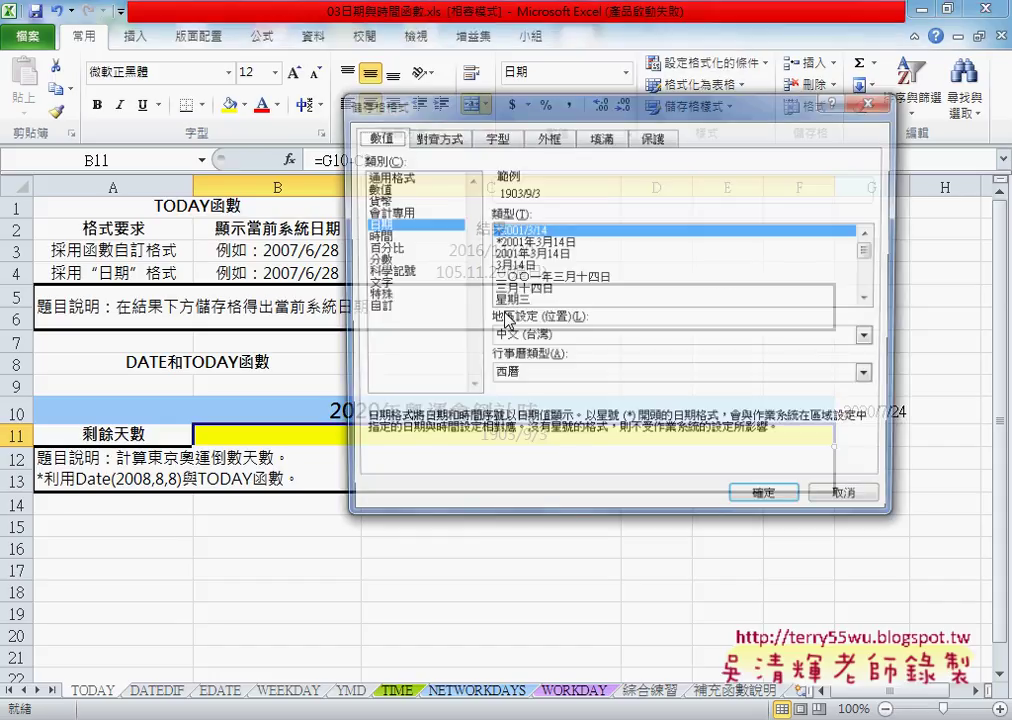
{"action": "left_click", "coordinate": [410, 177]}
{"action": "left_click", "coordinate": [757, 497]}
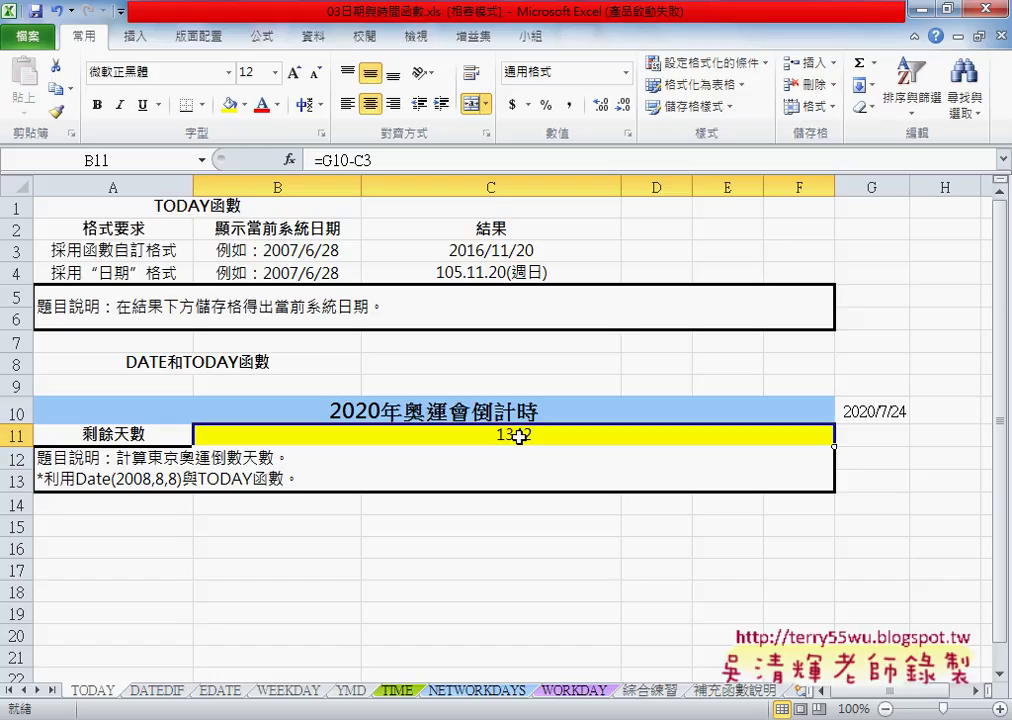
On the TIME sheet, try test values 1, 3, 12:00 and 03:00 in H1:H2, then clear them
{"action": "left_click", "coordinate": [396, 690]}
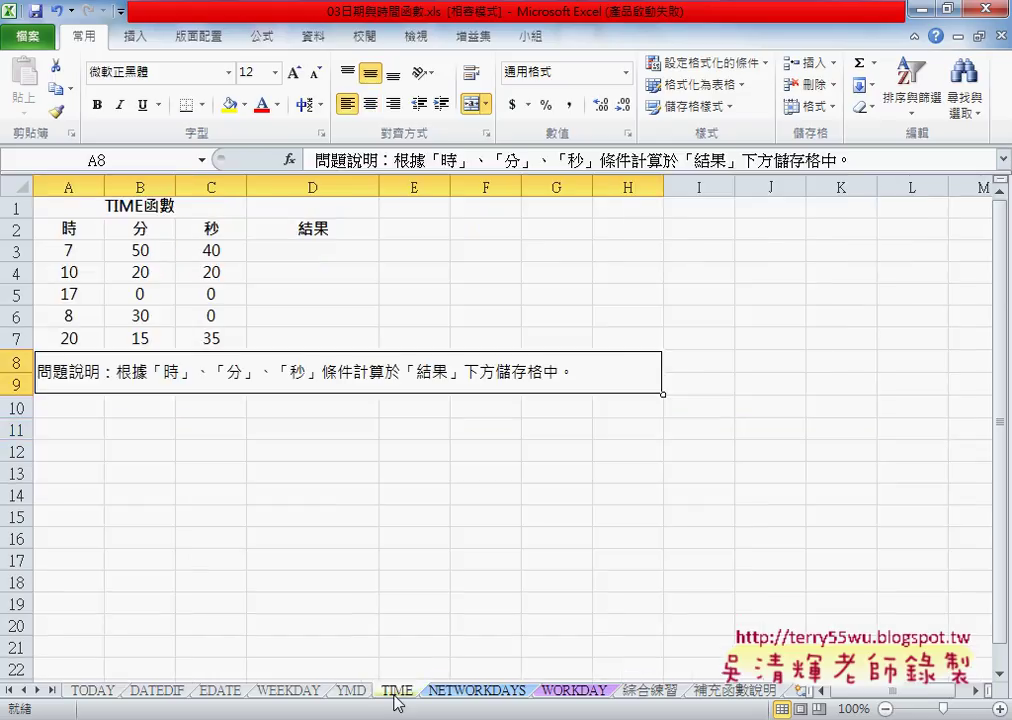
{"action": "left_click", "coordinate": [632, 207]}
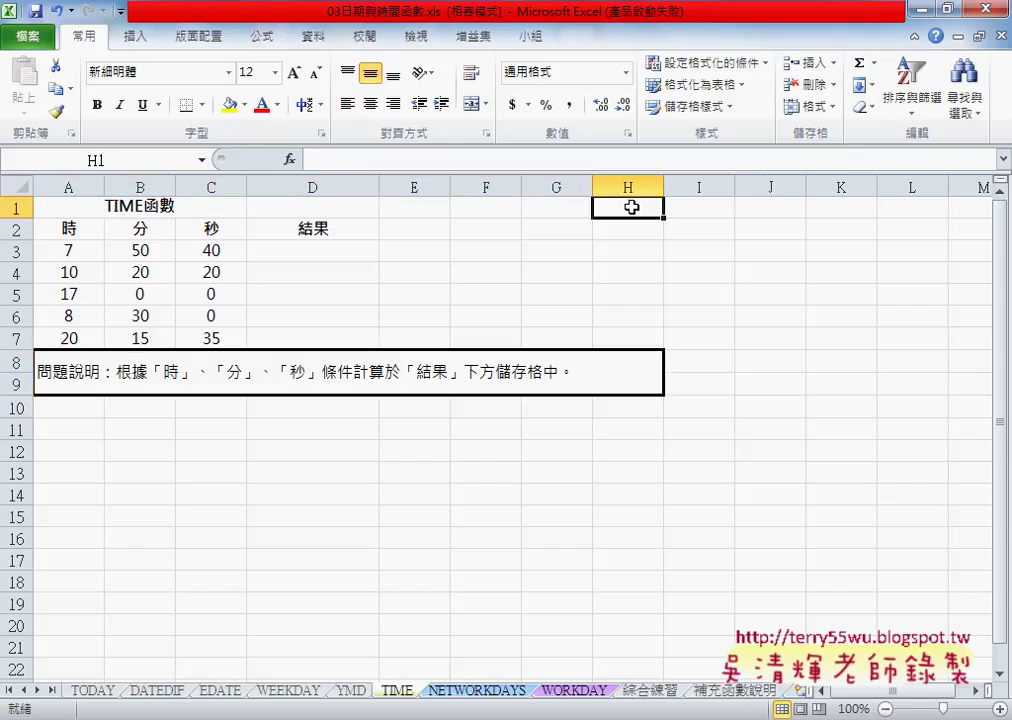
{"action": "type", "text": "1"}
{"action": "left_click", "coordinate": [631, 232]}
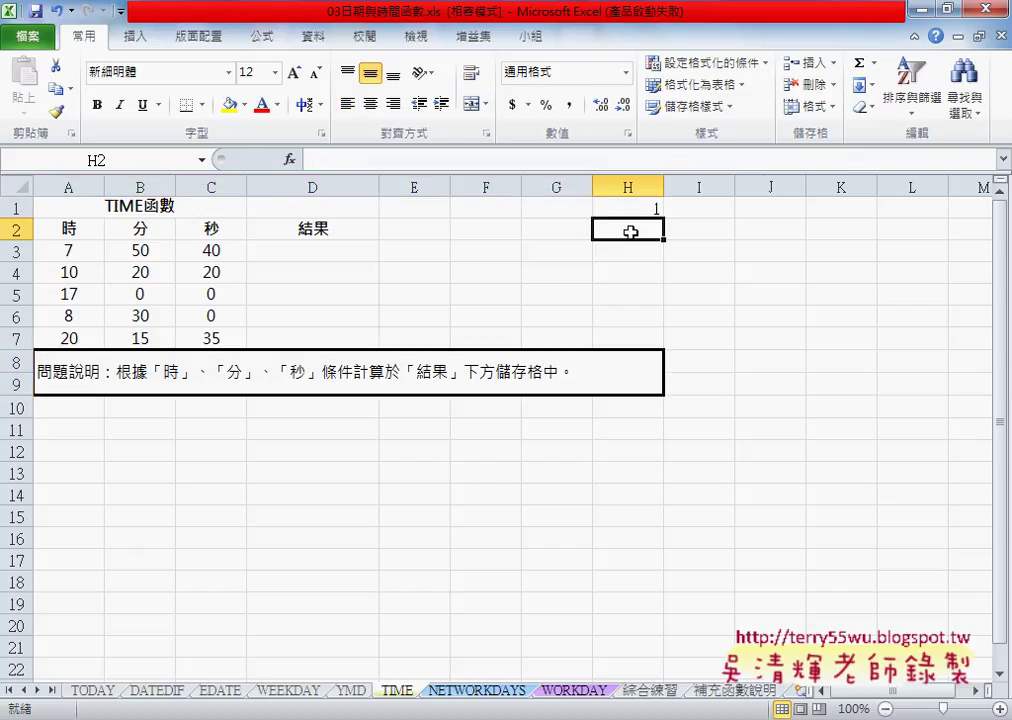
{"action": "type", "text": "3"}
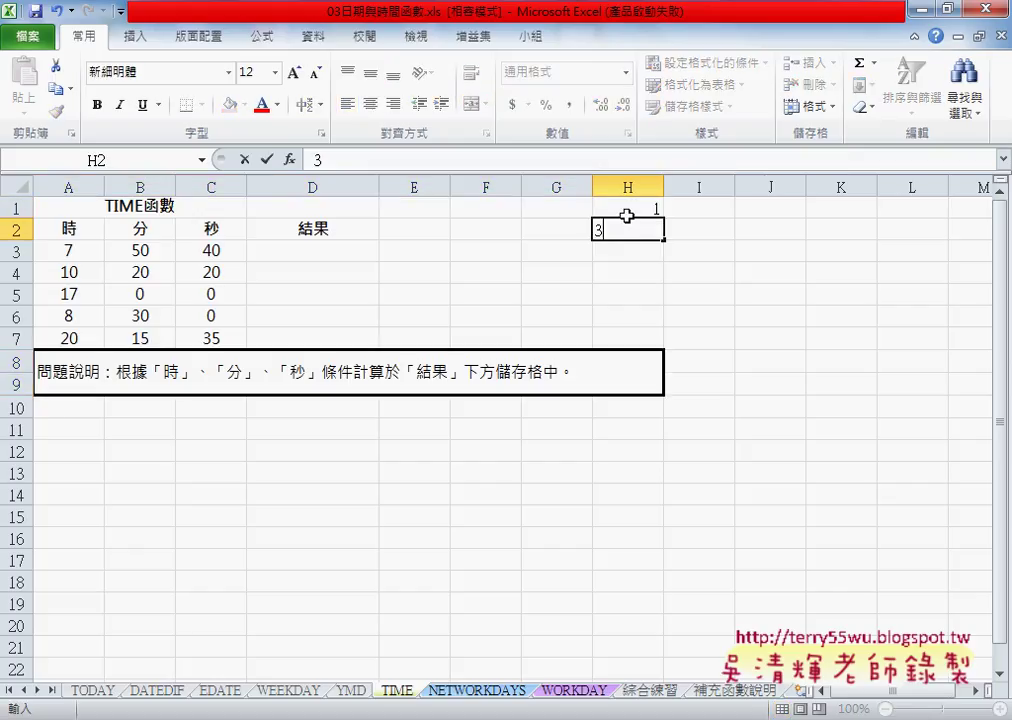
{"action": "left_click", "coordinate": [628, 209]}
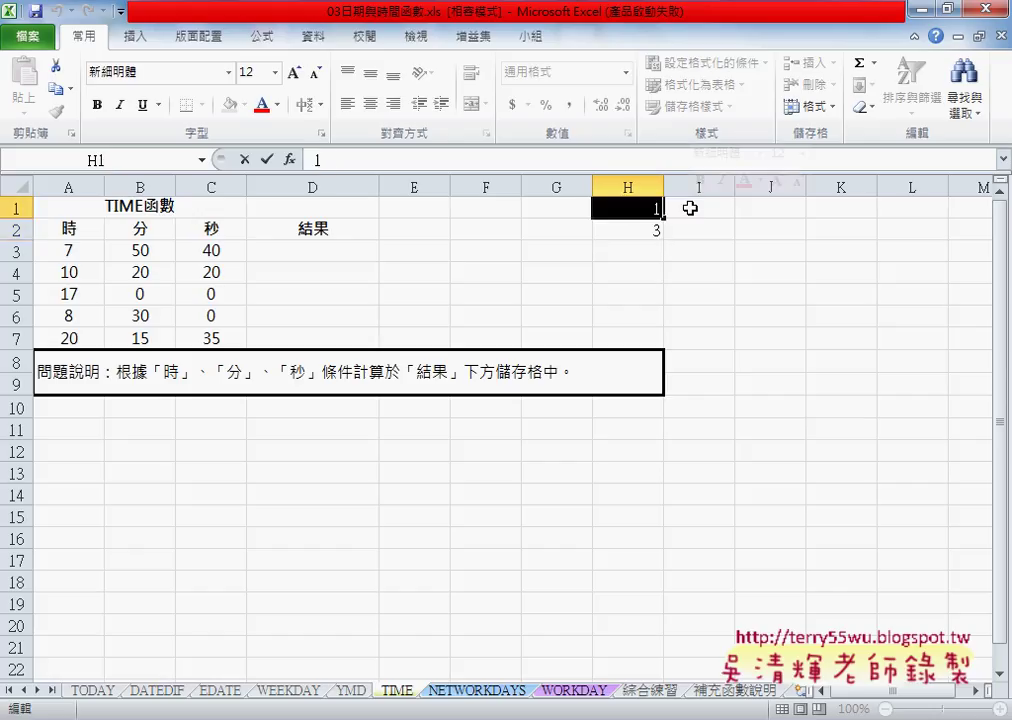
{"action": "type", "text": "12:"}
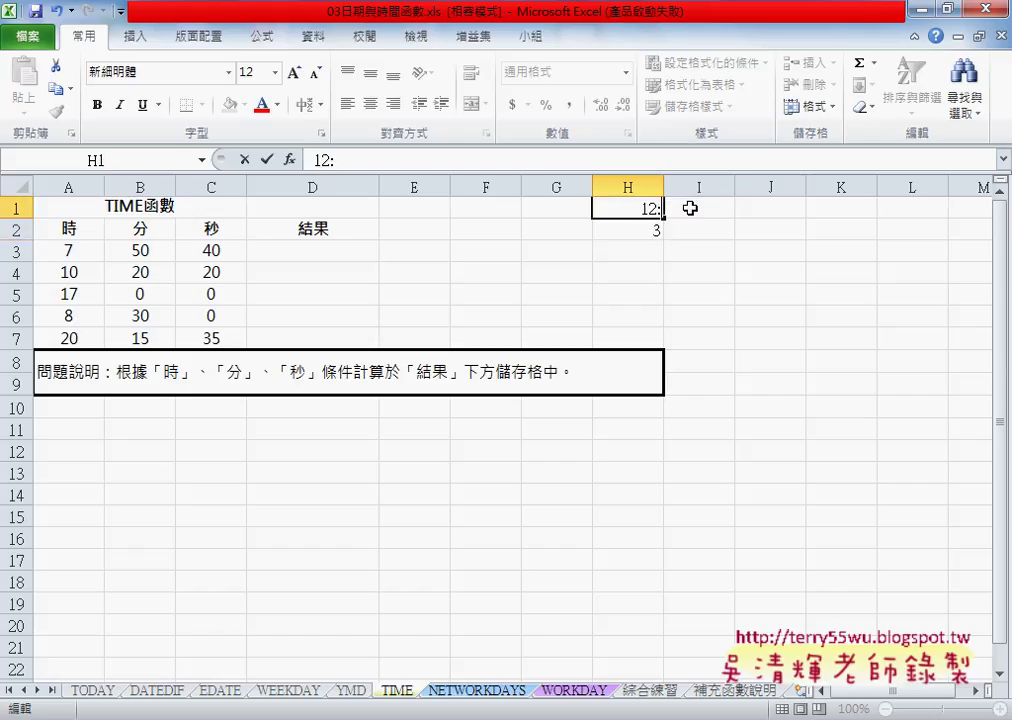
{"action": "type", "text": "00"}
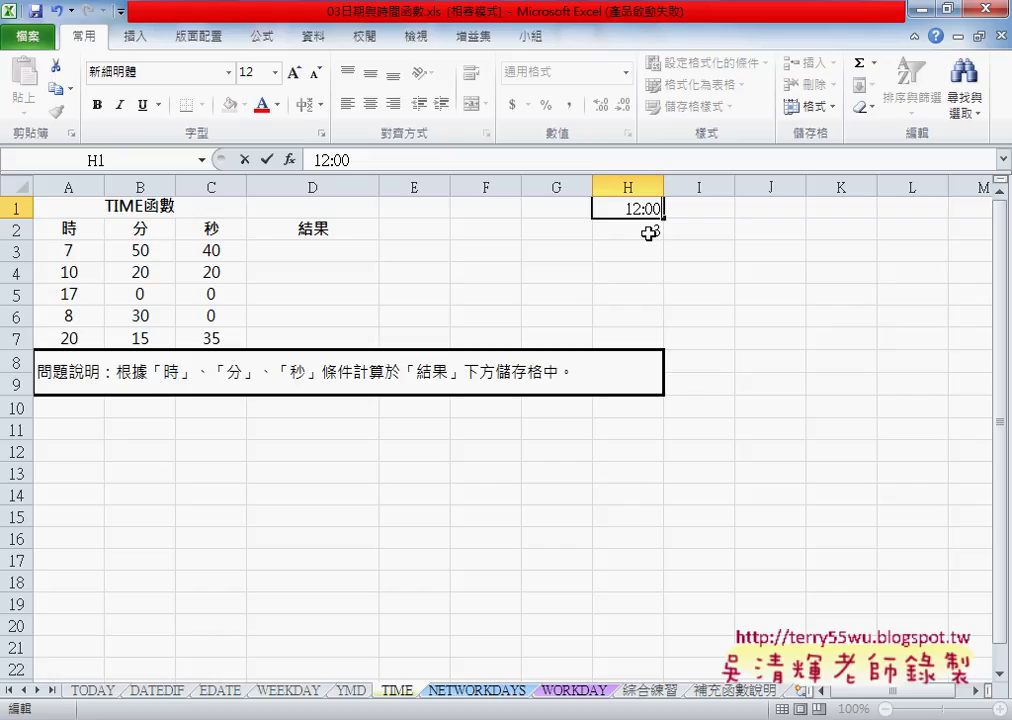
{"action": "left_click", "coordinate": [649, 233]}
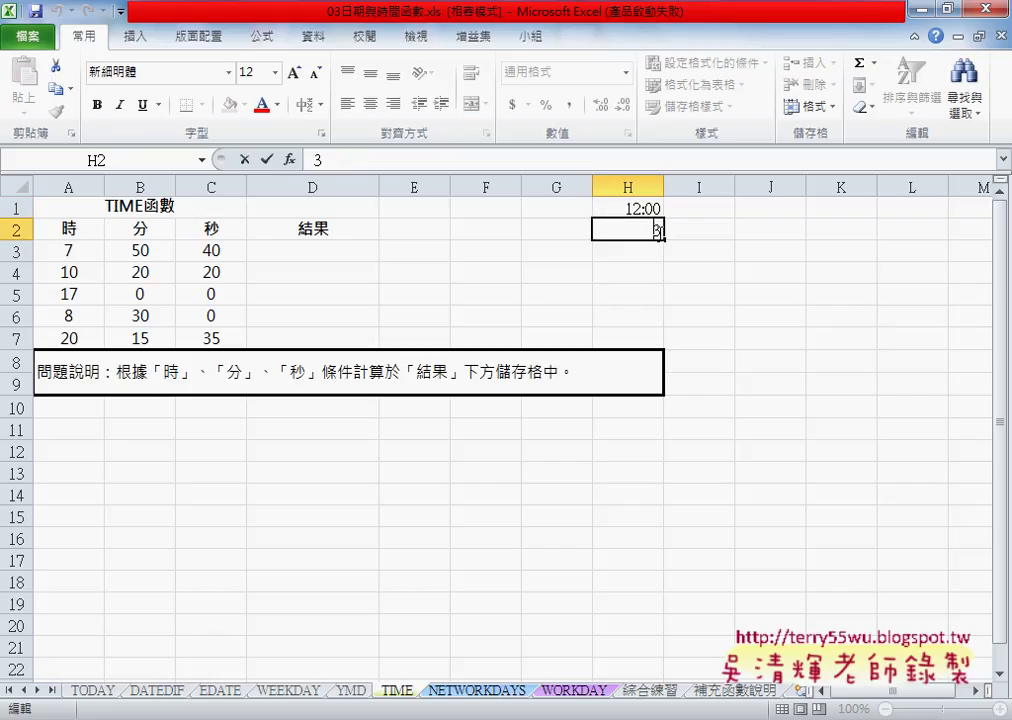
{"action": "type", "text": "03"}
{"action": "type", "text": ":00"}
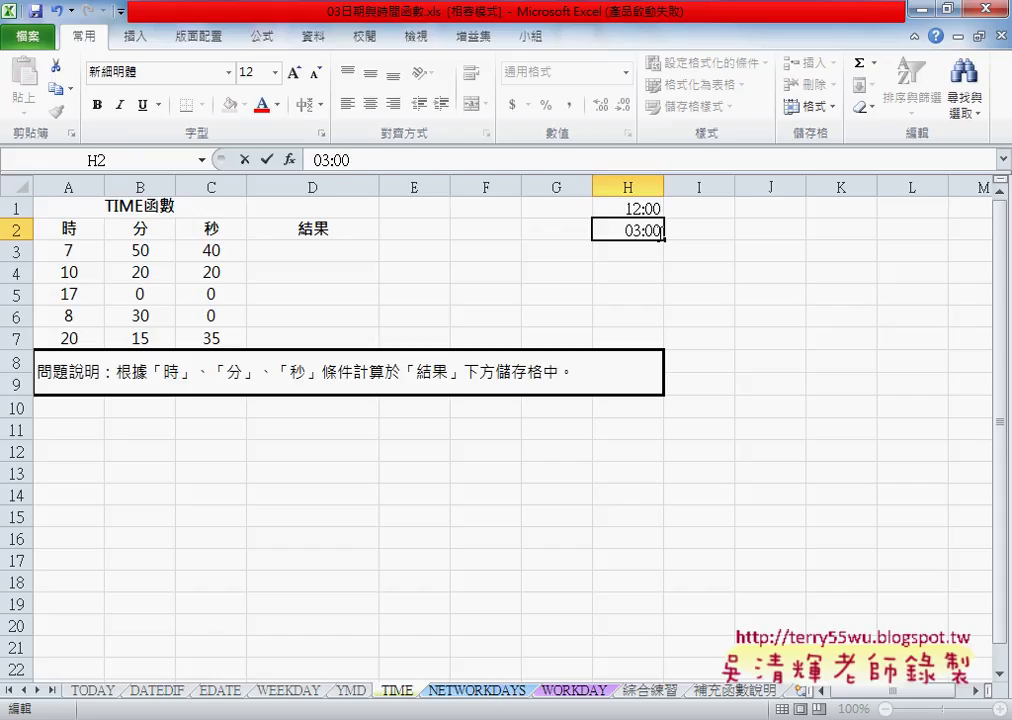
{"action": "left_click_drag", "start_coordinate": [653, 208], "coordinate": [645, 228]}
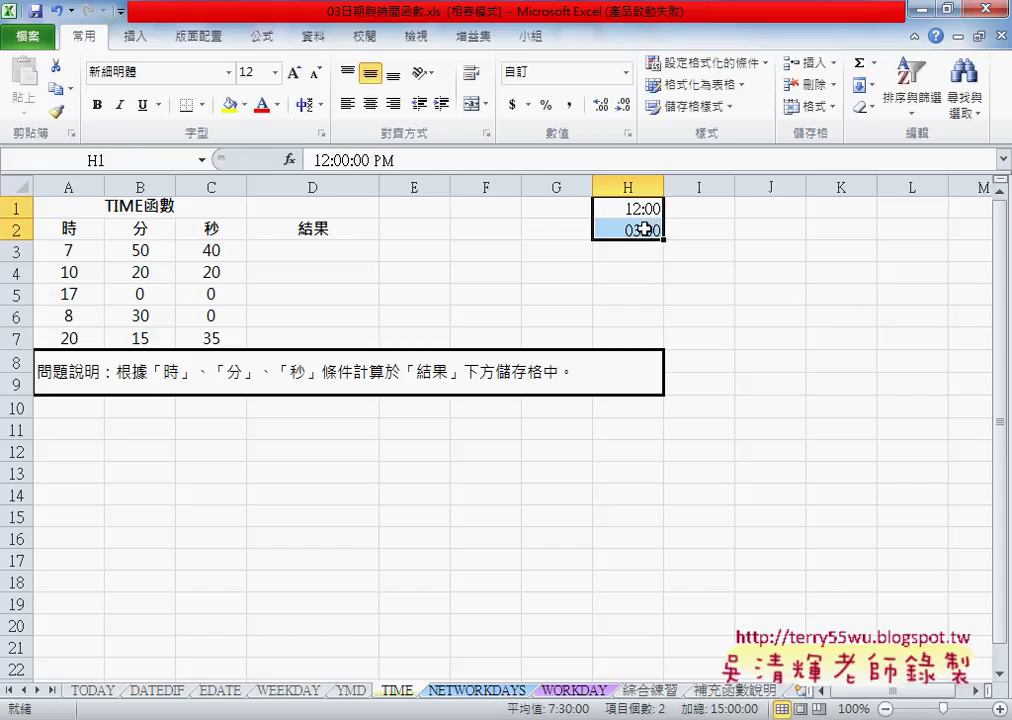
{"action": "key", "text": "Delete"}
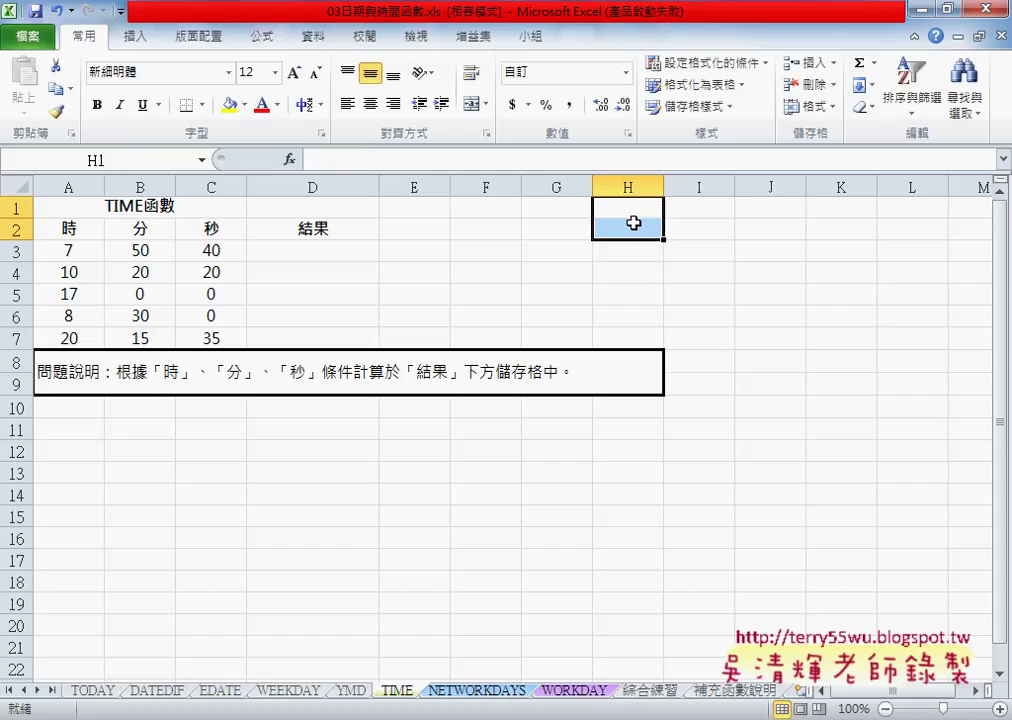
Enter 0 in H1 and 0.0125 in H2 as the series start
{"action": "left_click", "coordinate": [638, 211]}
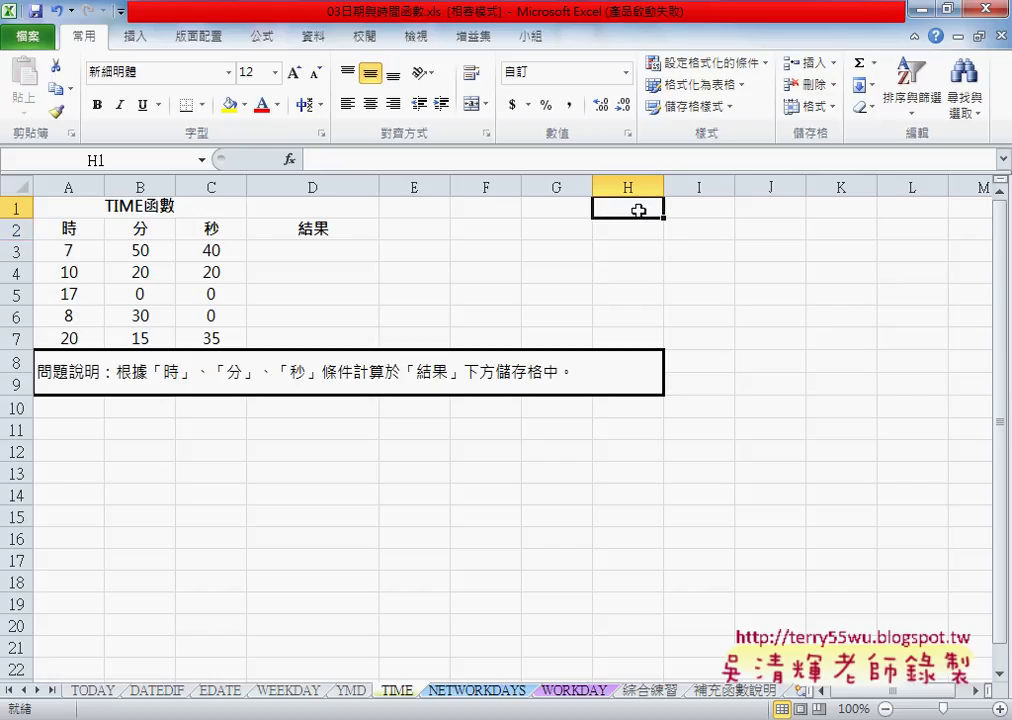
{"action": "type", "text": "0"}
{"action": "left_click", "coordinate": [640, 232]}
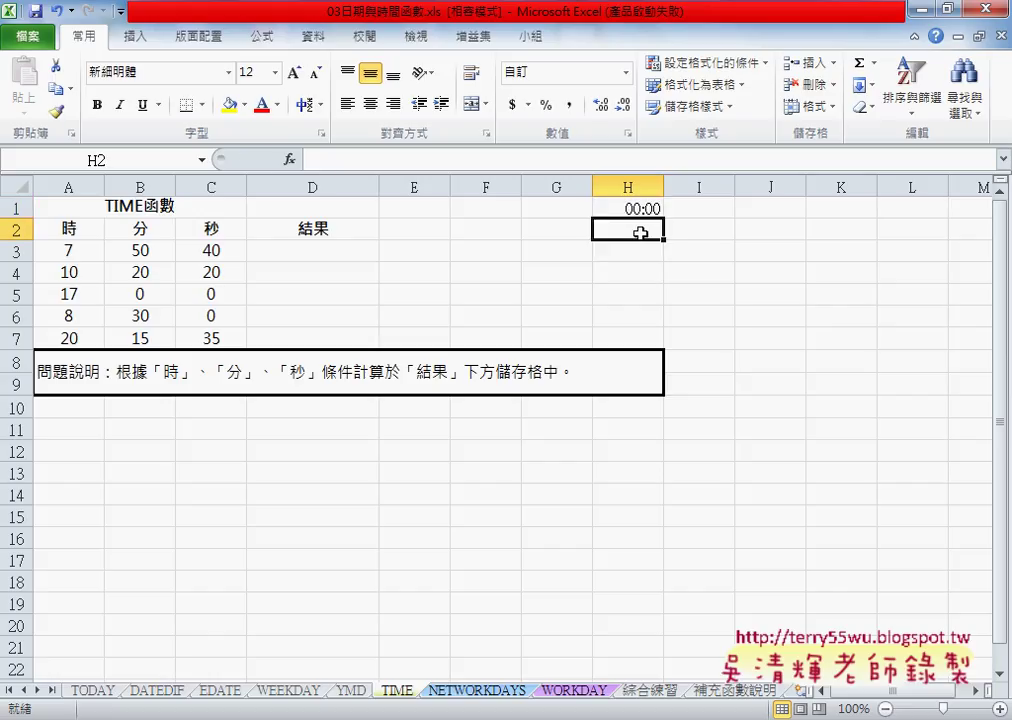
{"action": "type", "text": "0."}
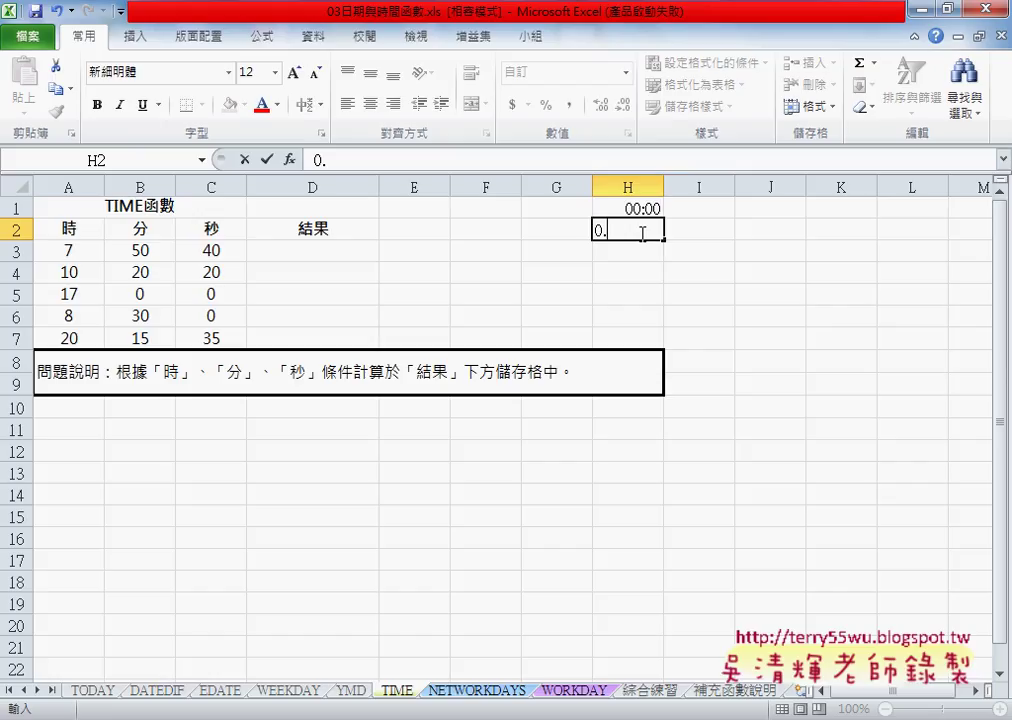
{"action": "type", "text": "0125"}
{"action": "key", "text": "Return"}
Give H1:H2 the Number format so they read 0.00 and 0.01
{"action": "left_click_drag", "start_coordinate": [644, 208], "coordinate": [638, 231]}
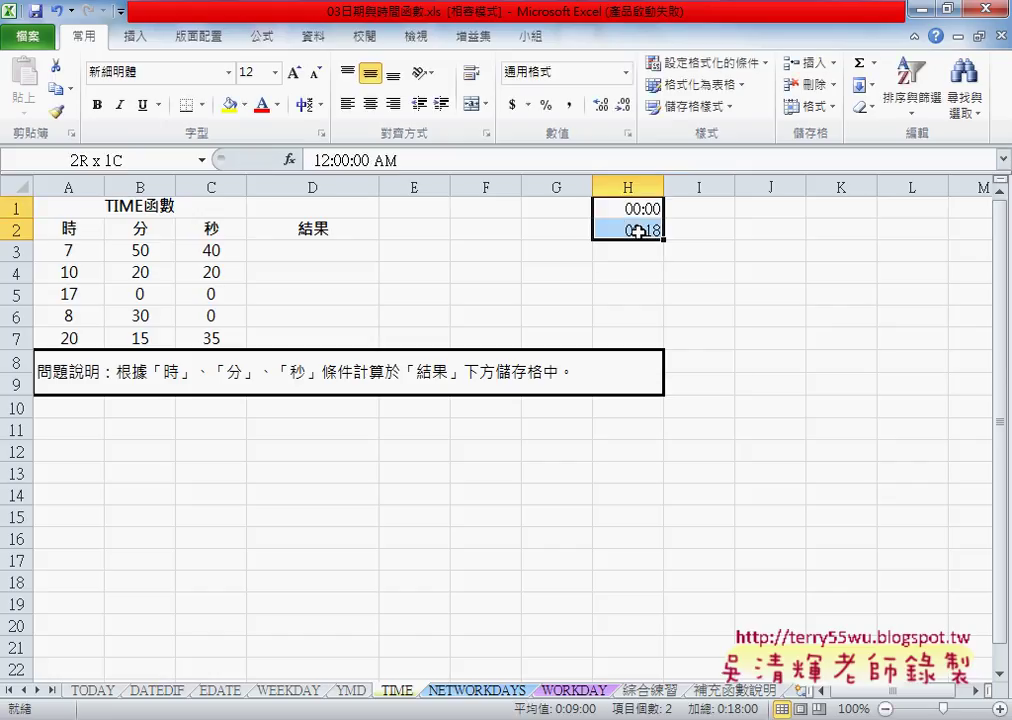
{"action": "right_click", "coordinate": [638, 218]}
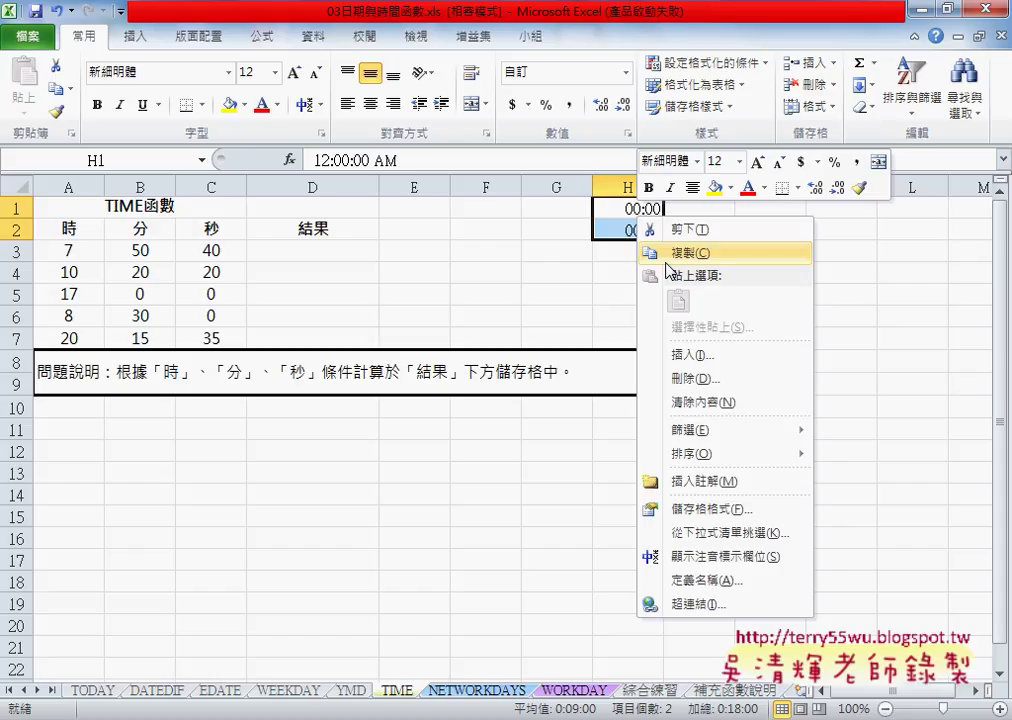
{"action": "left_click", "coordinate": [718, 508]}
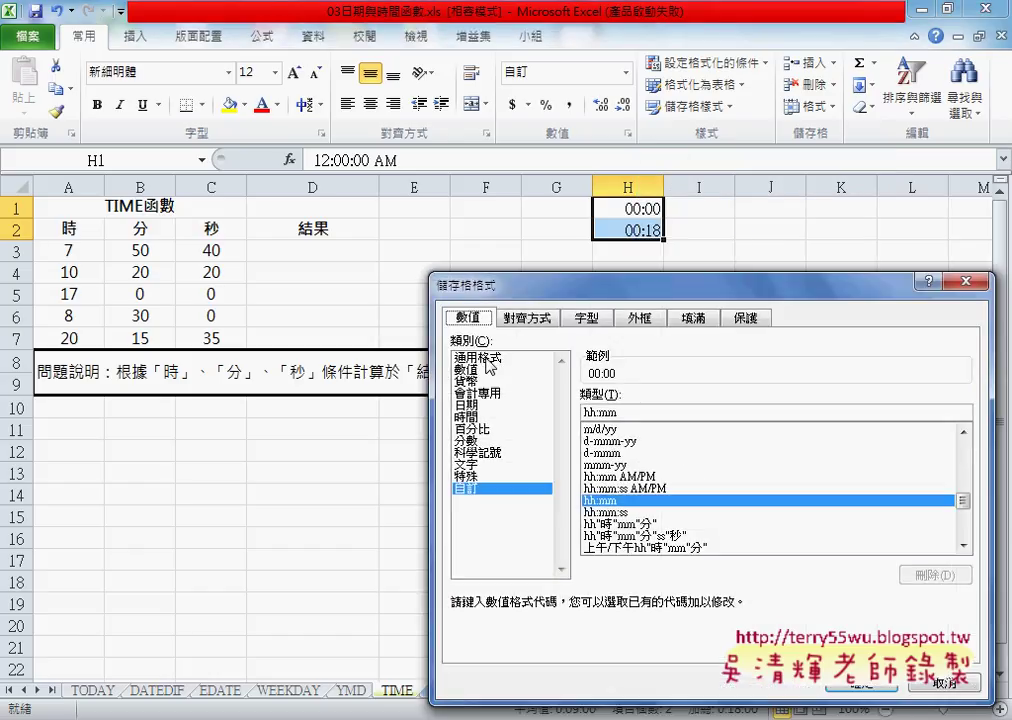
{"action": "left_click", "coordinate": [487, 358]}
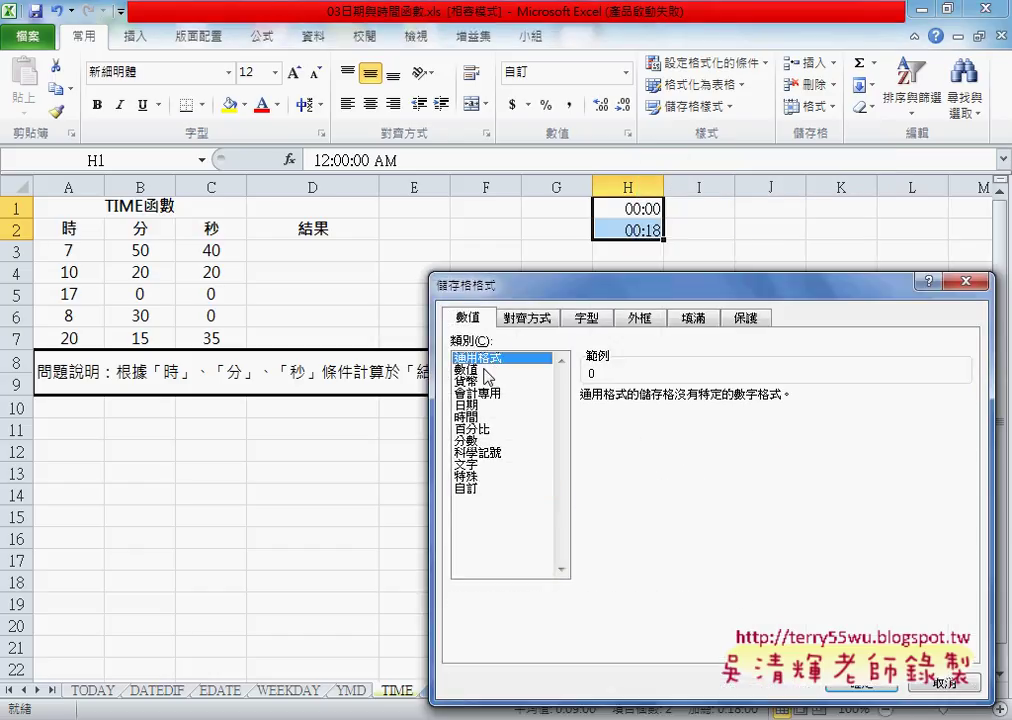
{"action": "left_click", "coordinate": [484, 370]}
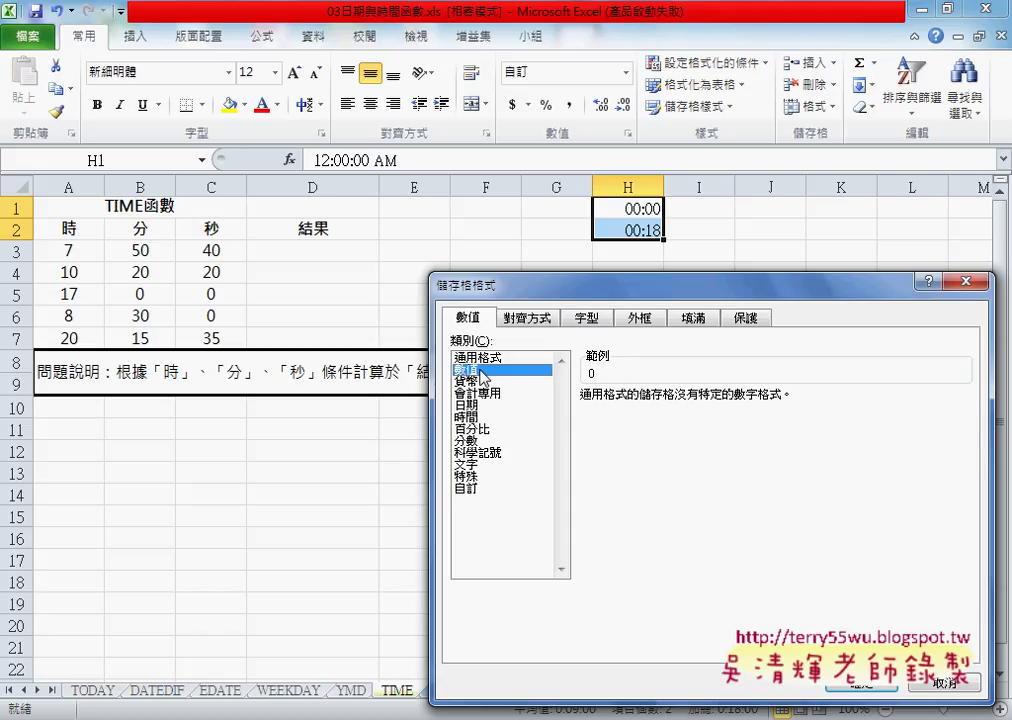
{"action": "key", "text": "Return"}
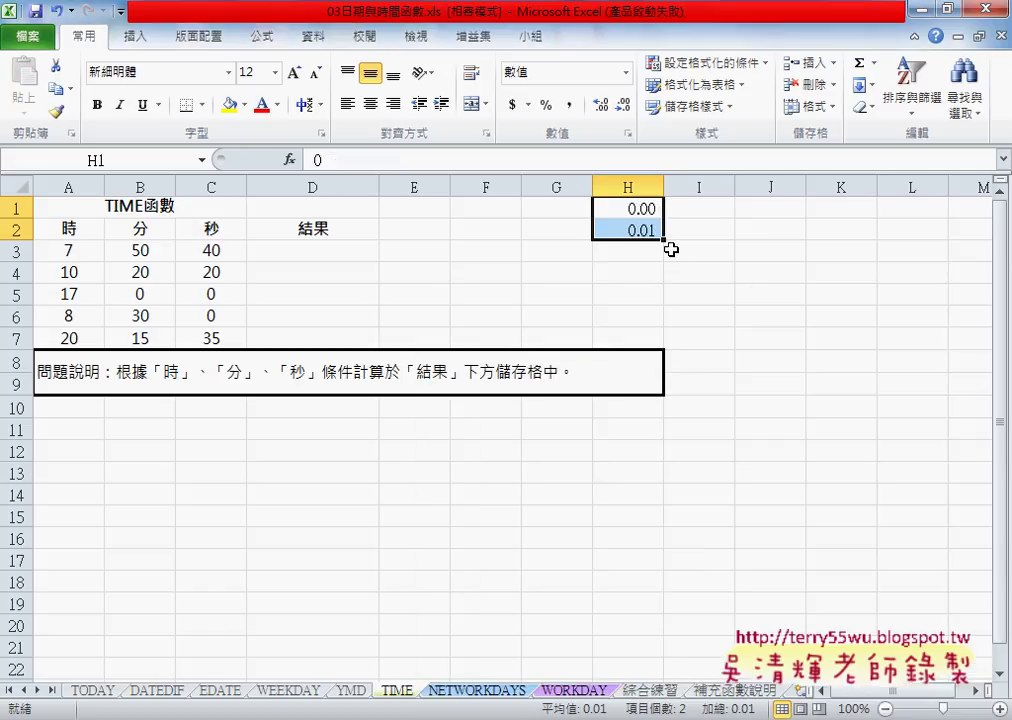
Show four decimals in H1:H2 to reveal 0.0125, and fill the series down to row 9
{"action": "left_click", "coordinate": [602, 107]}
{"action": "left_click", "coordinate": [602, 107]}
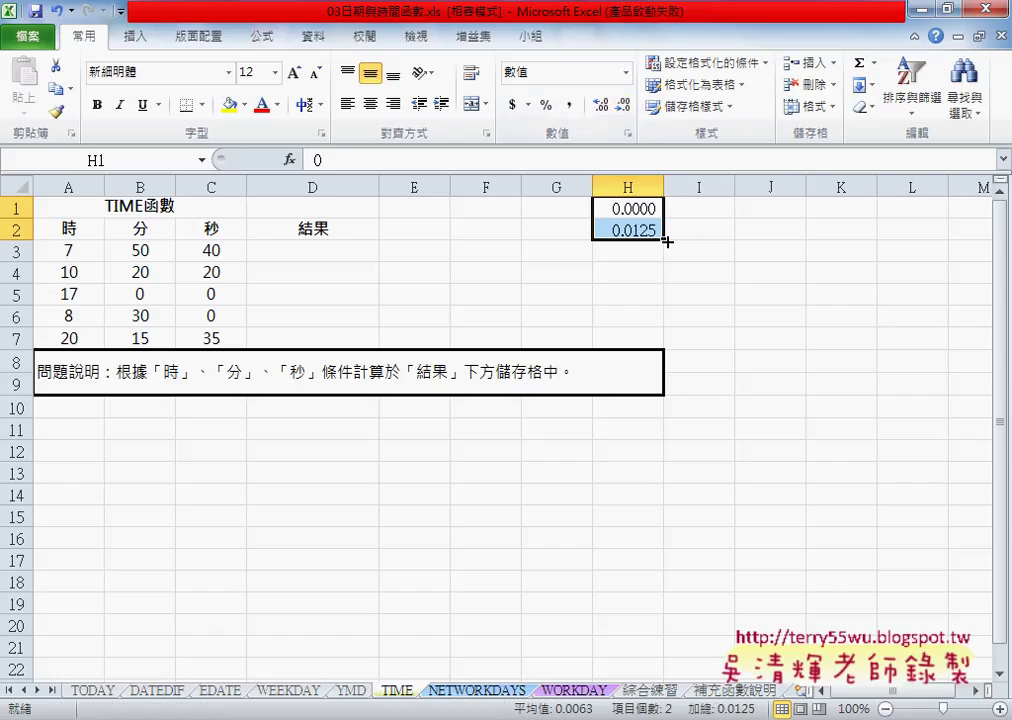
{"action": "left_click_drag", "start_coordinate": [663, 240], "coordinate": [666, 369]}
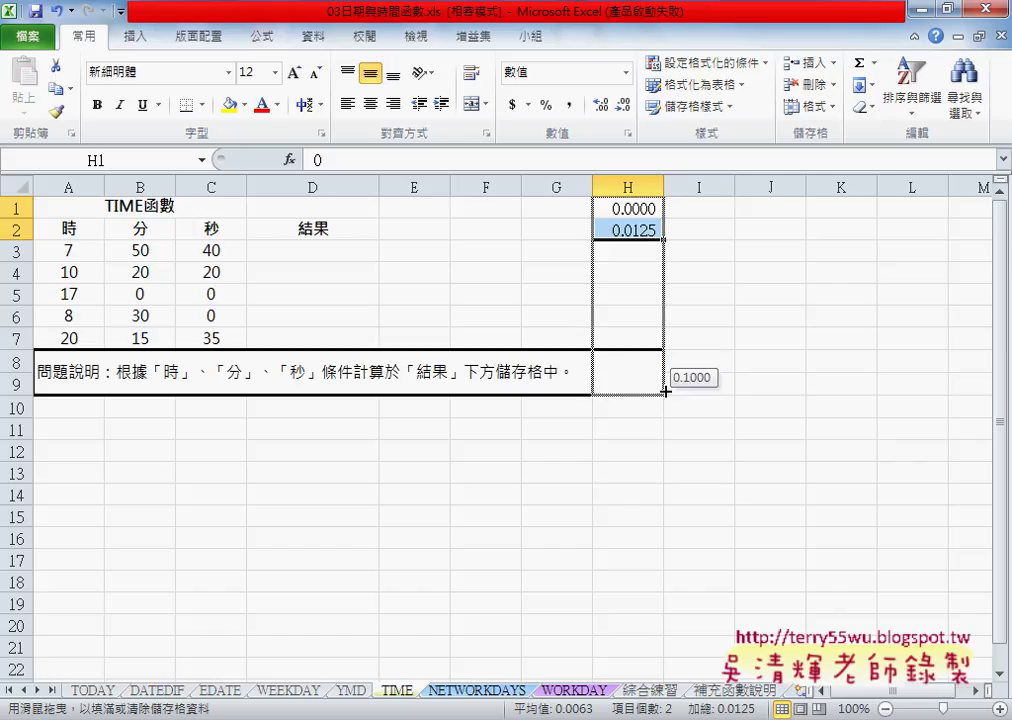
{"action": "left_click_drag", "start_coordinate": [666, 369], "coordinate": [666, 390]}
{"action": "left_click", "coordinate": [528, 417]}
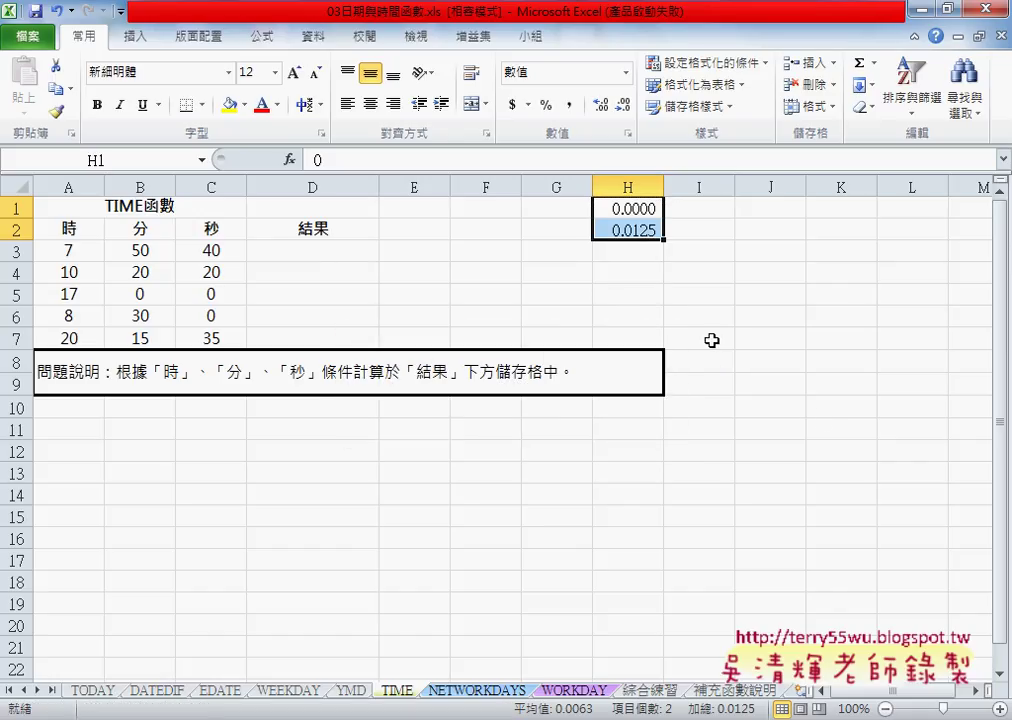
Move the start values to J1:J2, fill them down to J9, and copy J1:J9
{"action": "key", "text": "ctrl+x"}
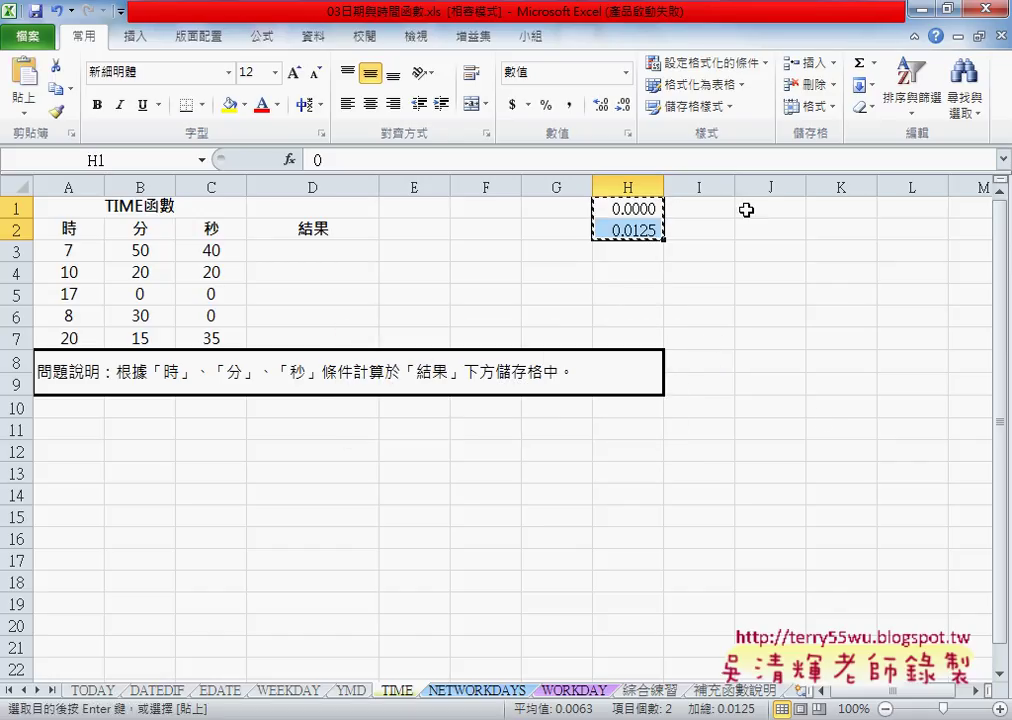
{"action": "left_click", "coordinate": [782, 212]}
{"action": "key", "text": "ctrl+v"}
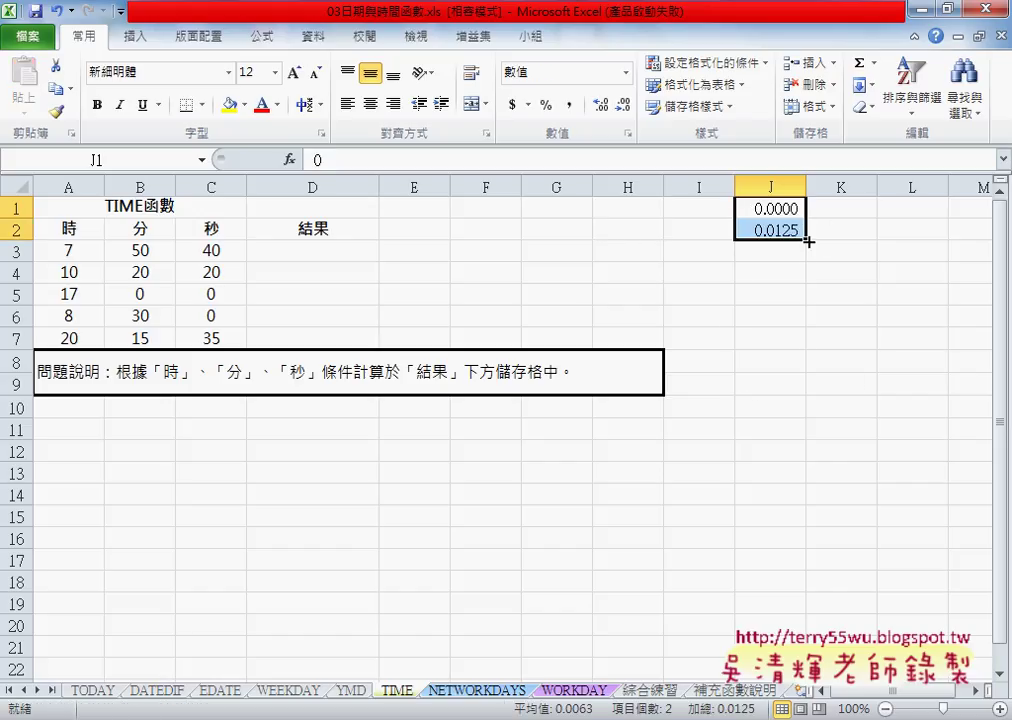
{"action": "left_click_drag", "start_coordinate": [806, 240], "coordinate": [795, 390]}
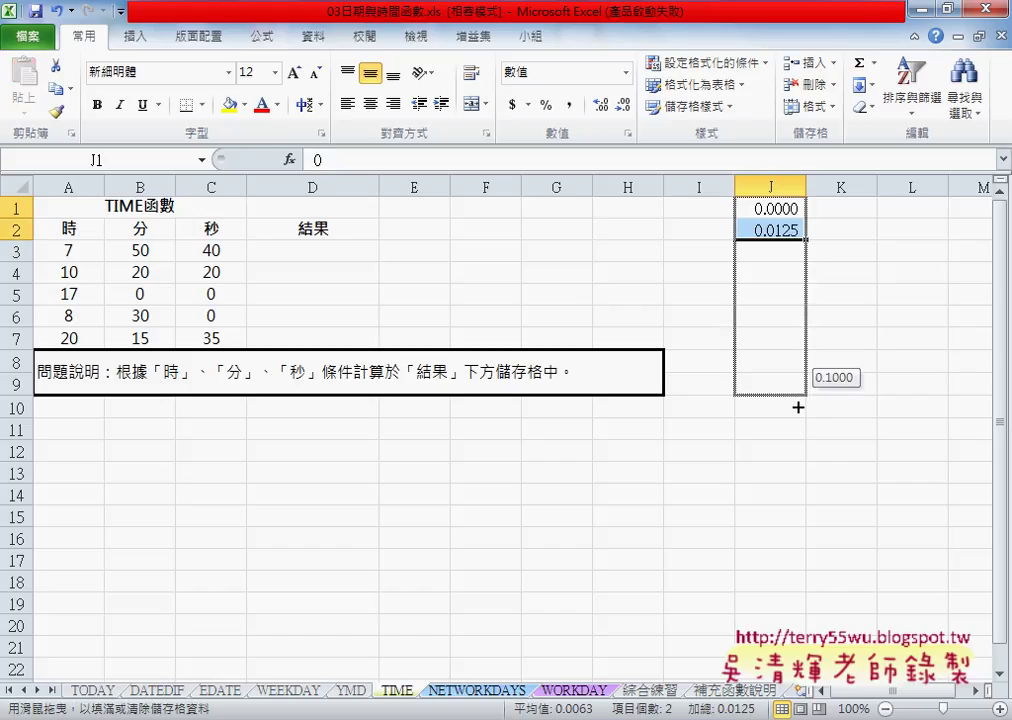
{"action": "key", "text": "ctrl+c"}
{"action": "left_click", "coordinate": [853, 211]}
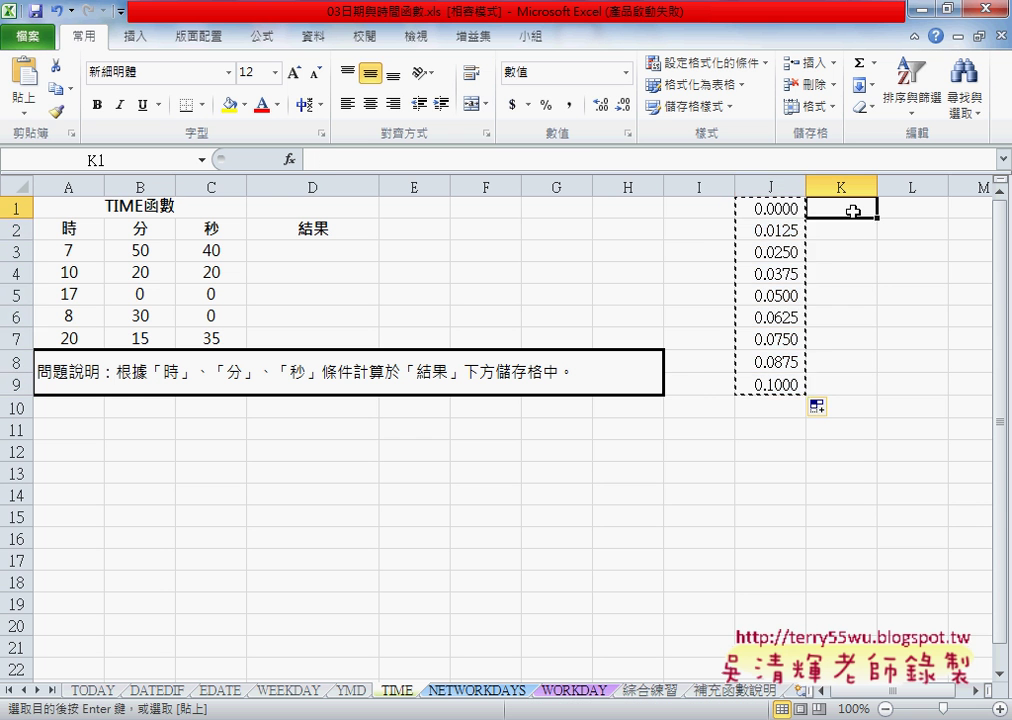
Paste the series into column K and format it as 1:30 PM time, 12:00 AM to 2:24 AM
{"action": "key", "text": "ctrl+v"}
{"action": "right_click", "coordinate": [850, 212]}
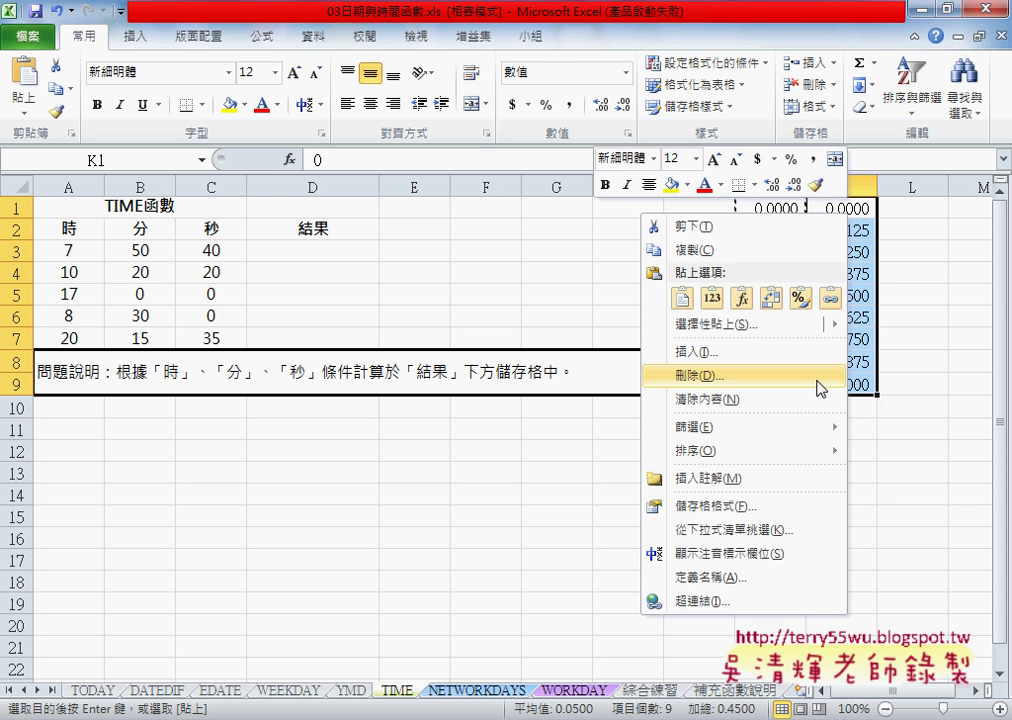
{"action": "left_click", "coordinate": [775, 508]}
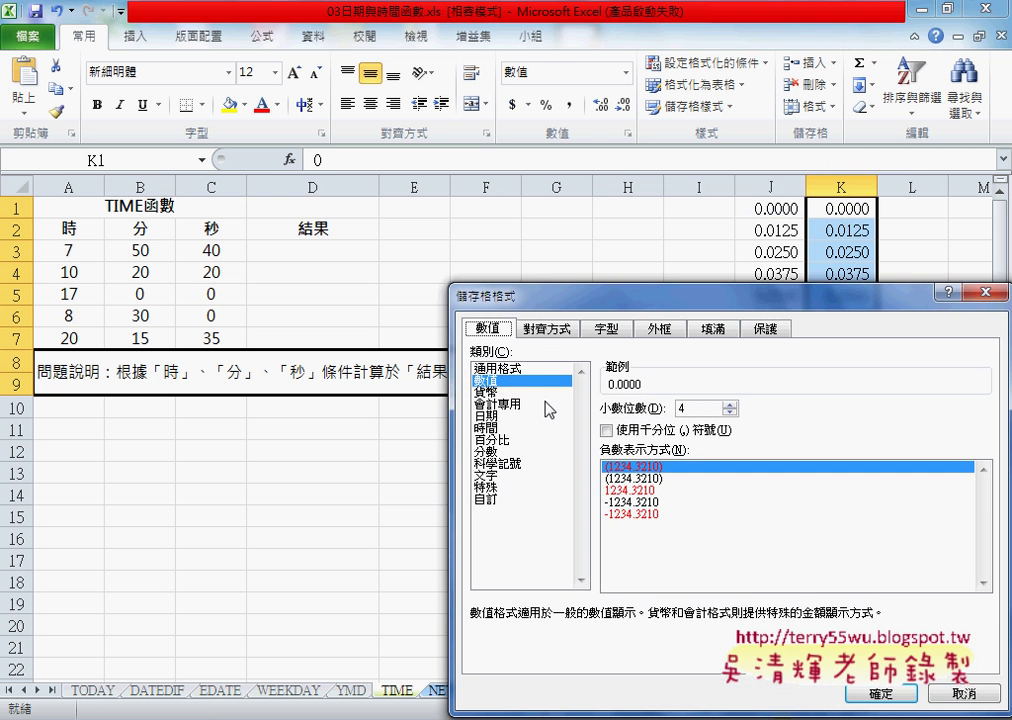
{"action": "left_click", "coordinate": [497, 429]}
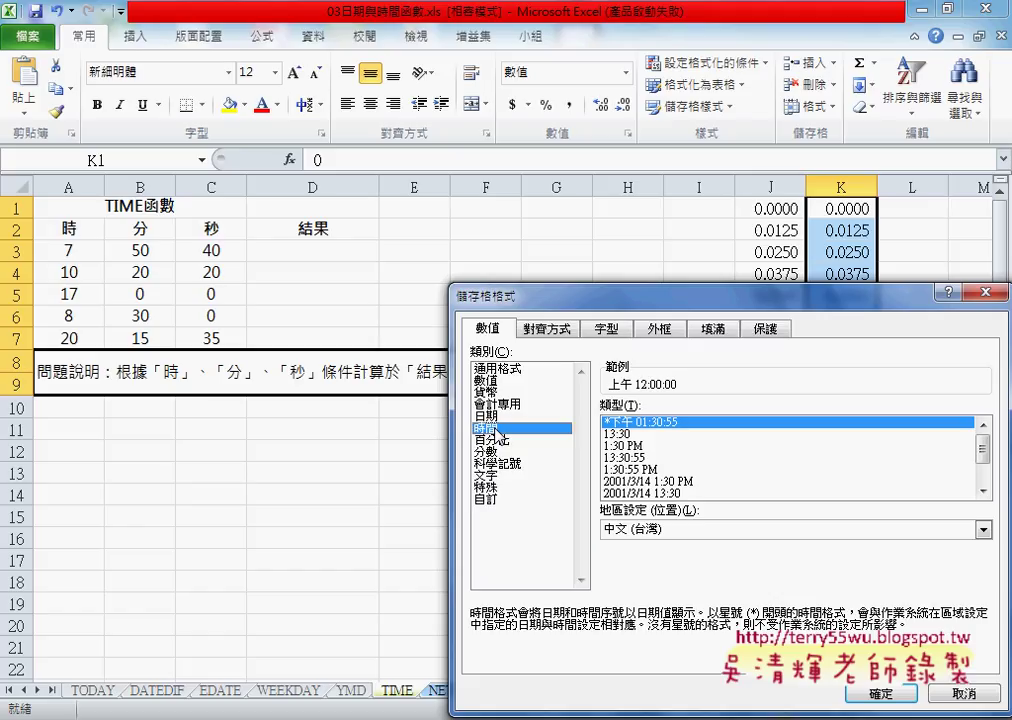
{"action": "left_click", "coordinate": [639, 447]}
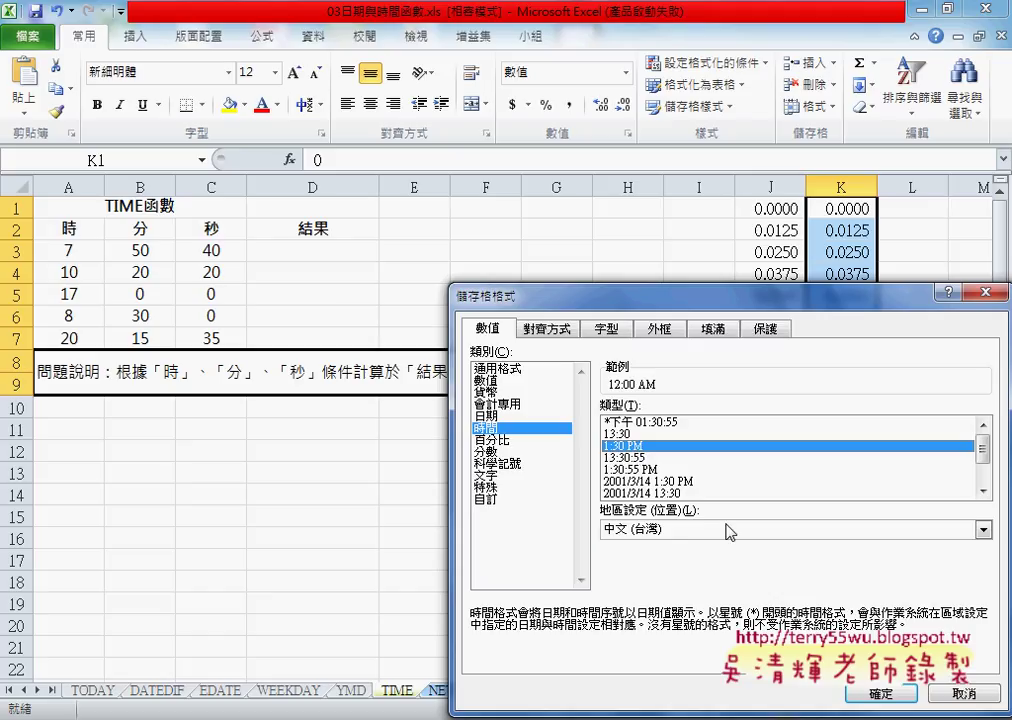
{"action": "left_click", "coordinate": [869, 693]}
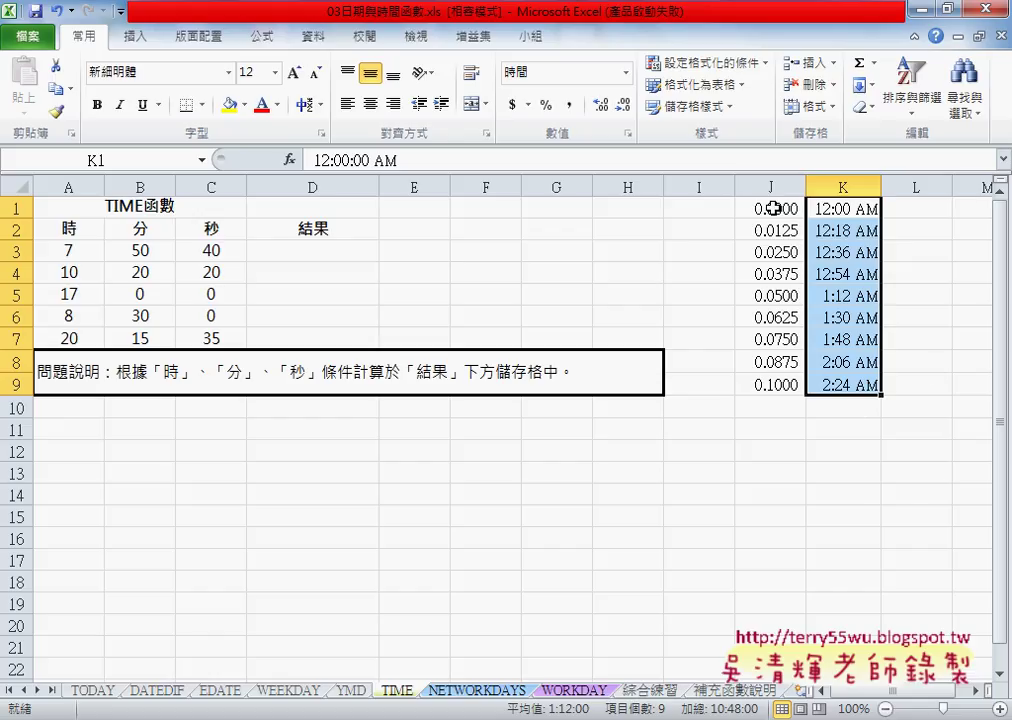
{"action": "left_click_drag", "start_coordinate": [775, 208], "coordinate": [779, 386]}
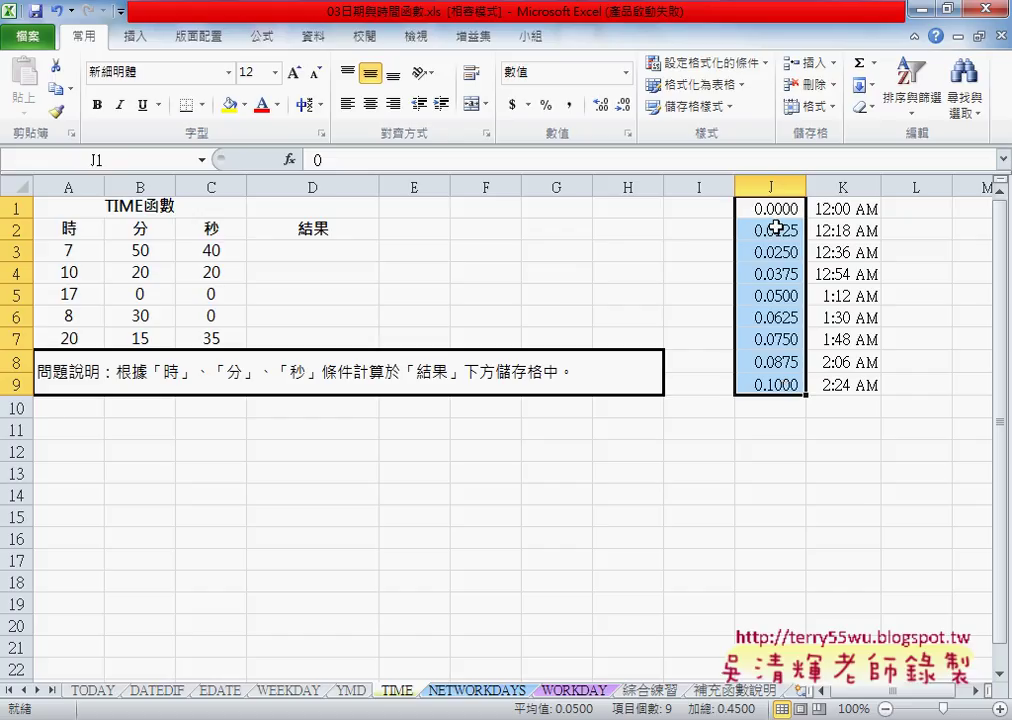
Edit J2 from 0.0125 to 0.025 and check the resulting time in K2
{"action": "left_click", "coordinate": [772, 232]}
{"action": "double_click", "coordinate": [772, 232]}
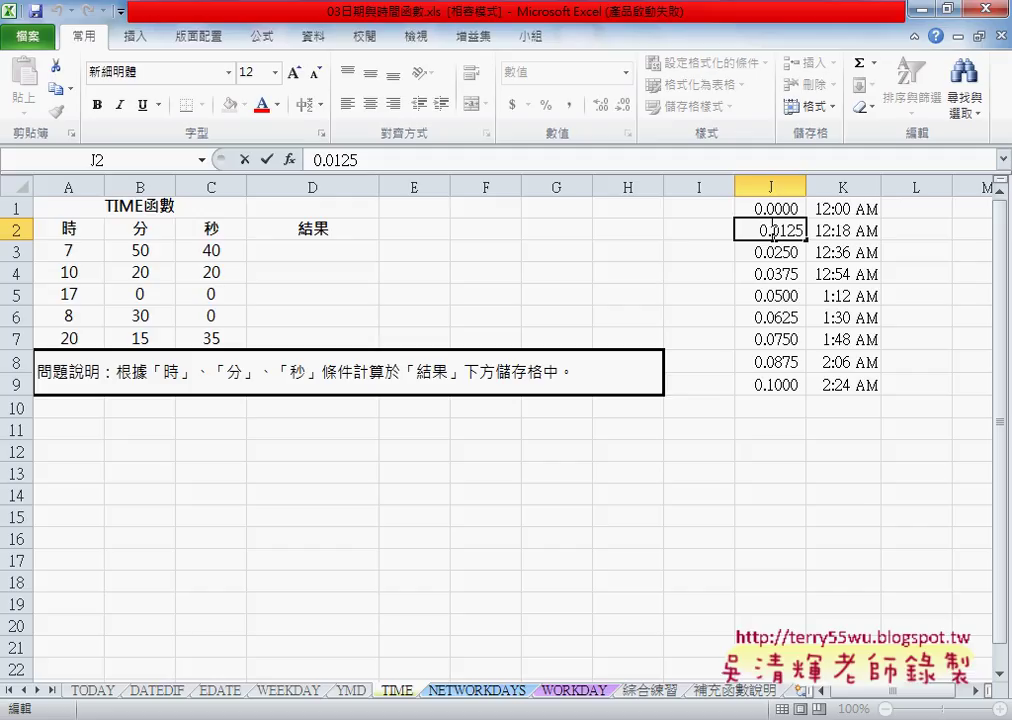
{"action": "key", "text": "Delete"}
{"action": "key", "text": "Return"}
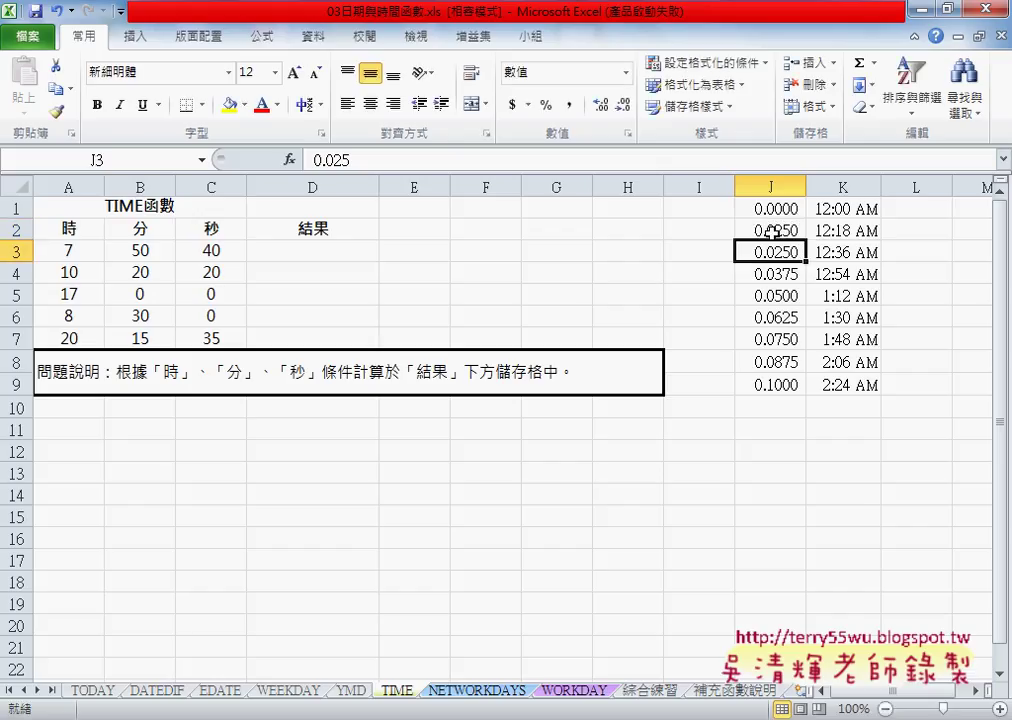
{"action": "left_click", "coordinate": [836, 225]}
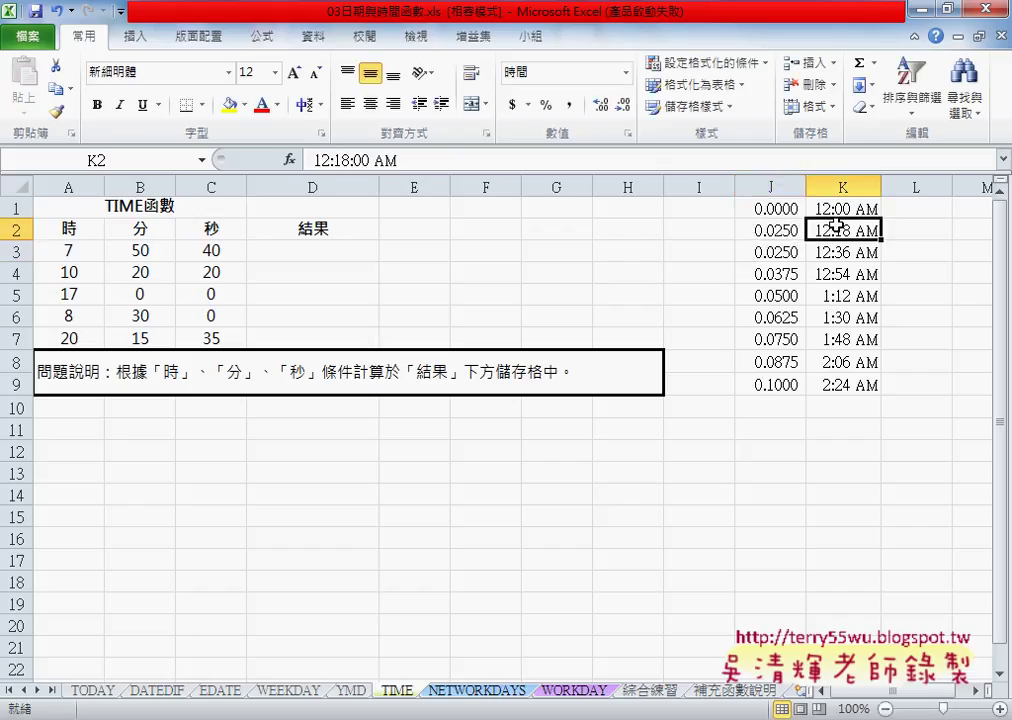
Select J1:J9, then re-edit J2, replacing the marked digit with 1 to make 0.125
{"action": "left_click", "coordinate": [777, 210]}
{"action": "left_click_drag", "start_coordinate": [777, 210], "coordinate": [779, 385]}
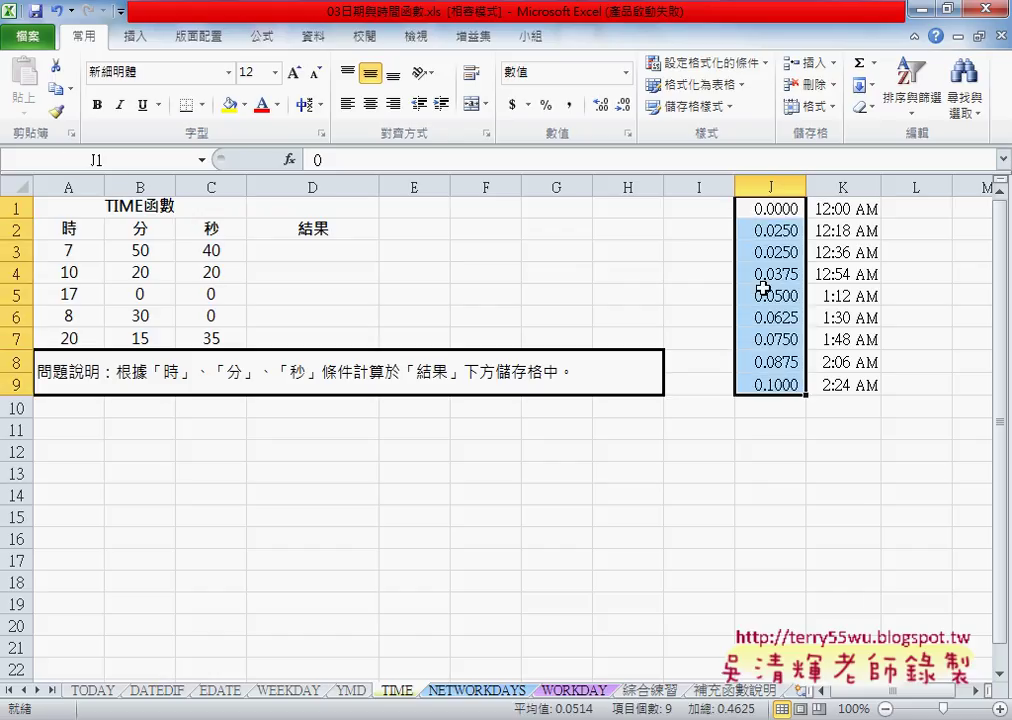
{"action": "double_click", "coordinate": [770, 228]}
{"action": "mouse_move", "coordinate": [782, 230]}
{"action": "left_mouse_down"}
{"action": "mouse_move", "coordinate": [773, 226]}
{"action": "mouse_move", "coordinate": [790, 385]}
{"action": "left_mouse_up"}
{"action": "type", "text": "1"}
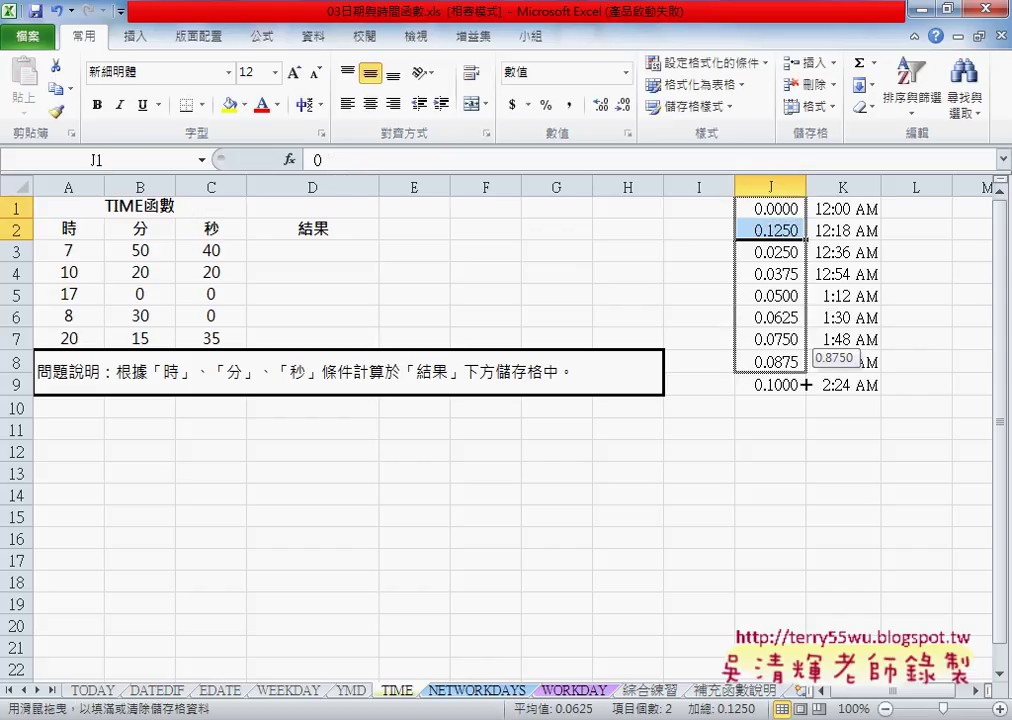
Format the J1:J9 series with the 1:30 PM time format
{"action": "right_click", "coordinate": [797, 251]}
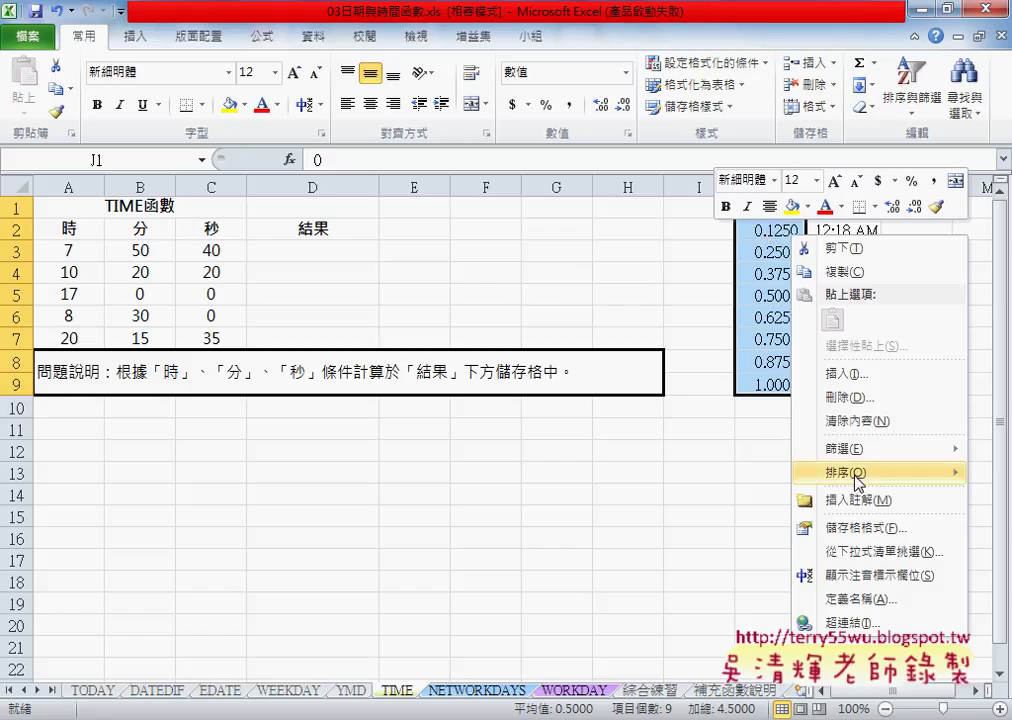
{"action": "left_click", "coordinate": [864, 527]}
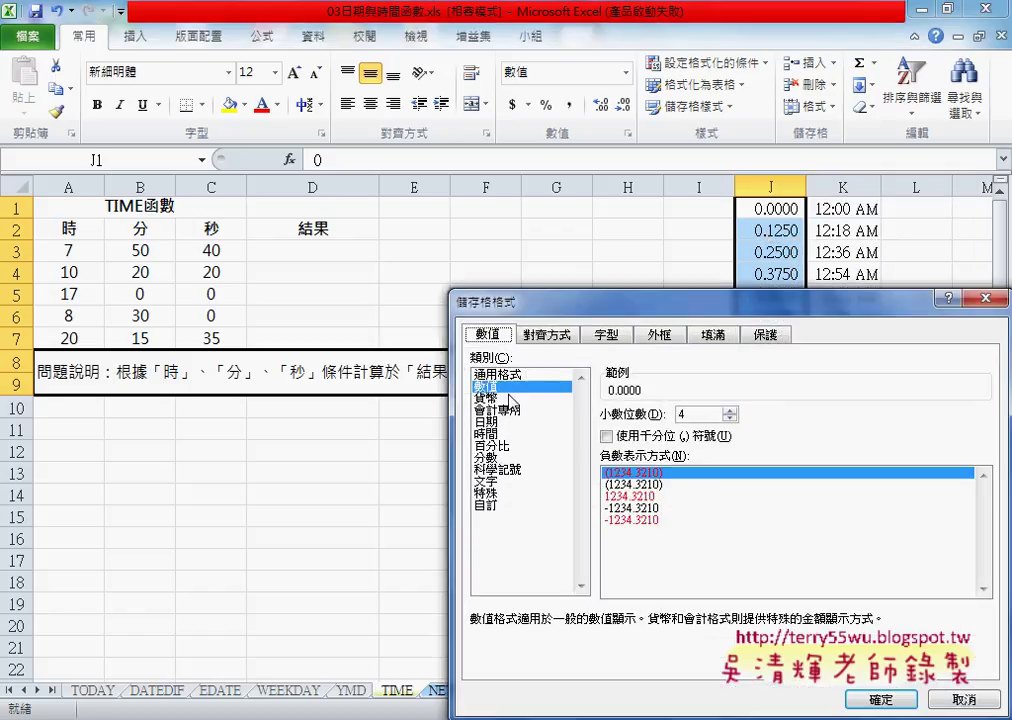
{"action": "left_click", "coordinate": [490, 434]}
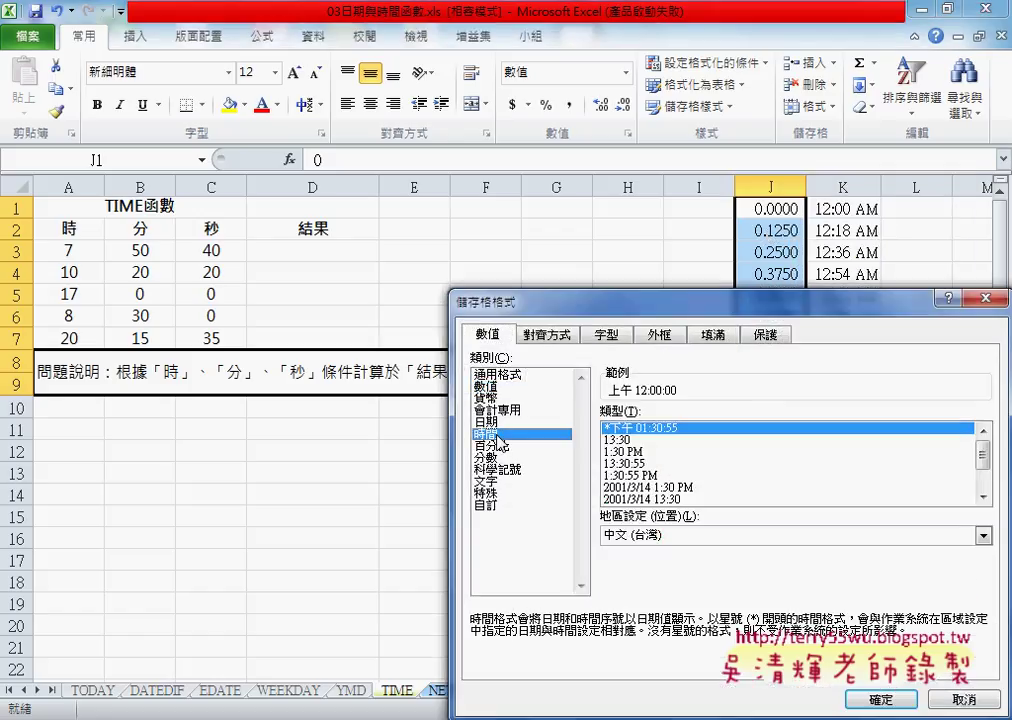
{"action": "left_click", "coordinate": [640, 452]}
{"action": "left_click", "coordinate": [882, 699]}
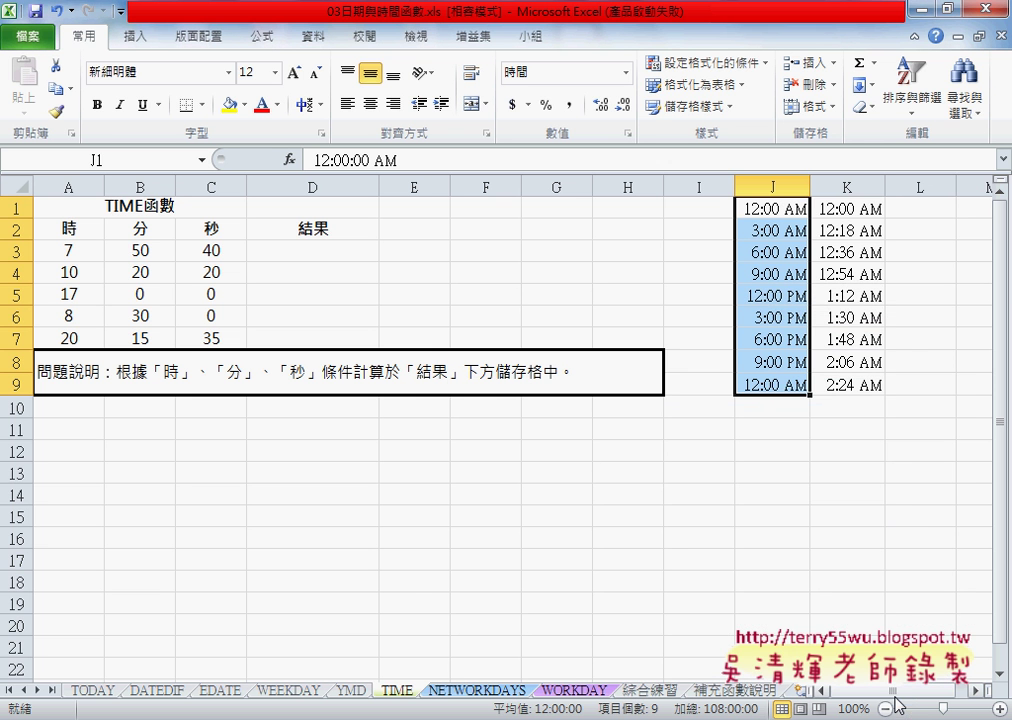
Delete column K, which holds the copied times, and reselect J1
{"action": "left_click", "coordinate": [864, 181]}
{"action": "right_click", "coordinate": [858, 255]}
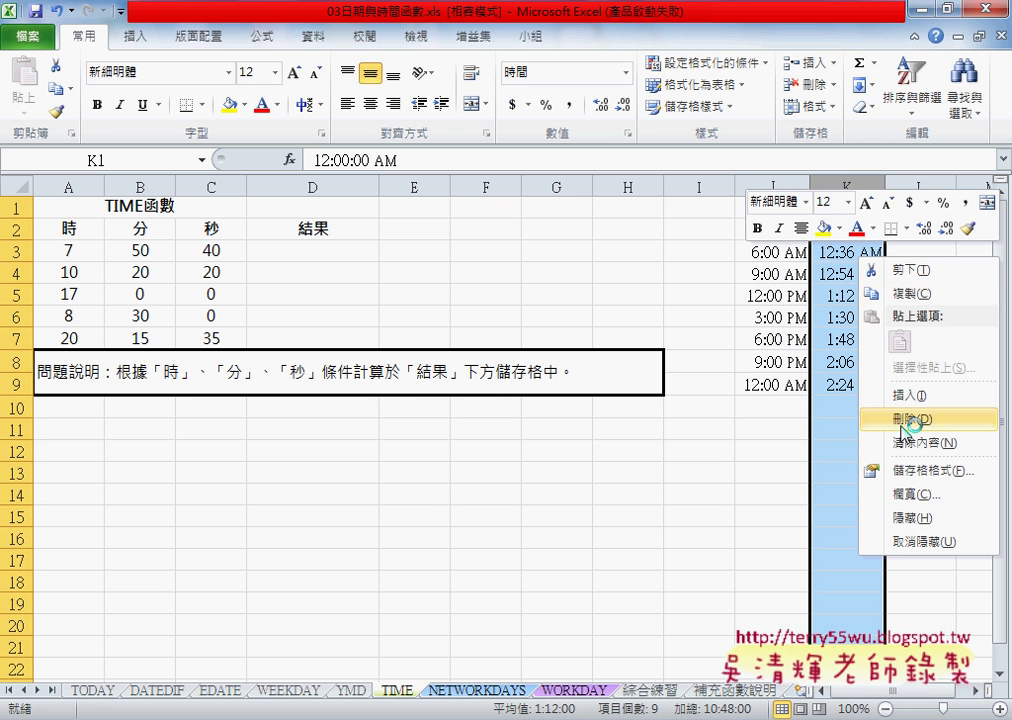
{"action": "left_click", "coordinate": [840, 422]}
{"action": "left_click", "coordinate": [814, 453]}
{"action": "left_click", "coordinate": [778, 207]}
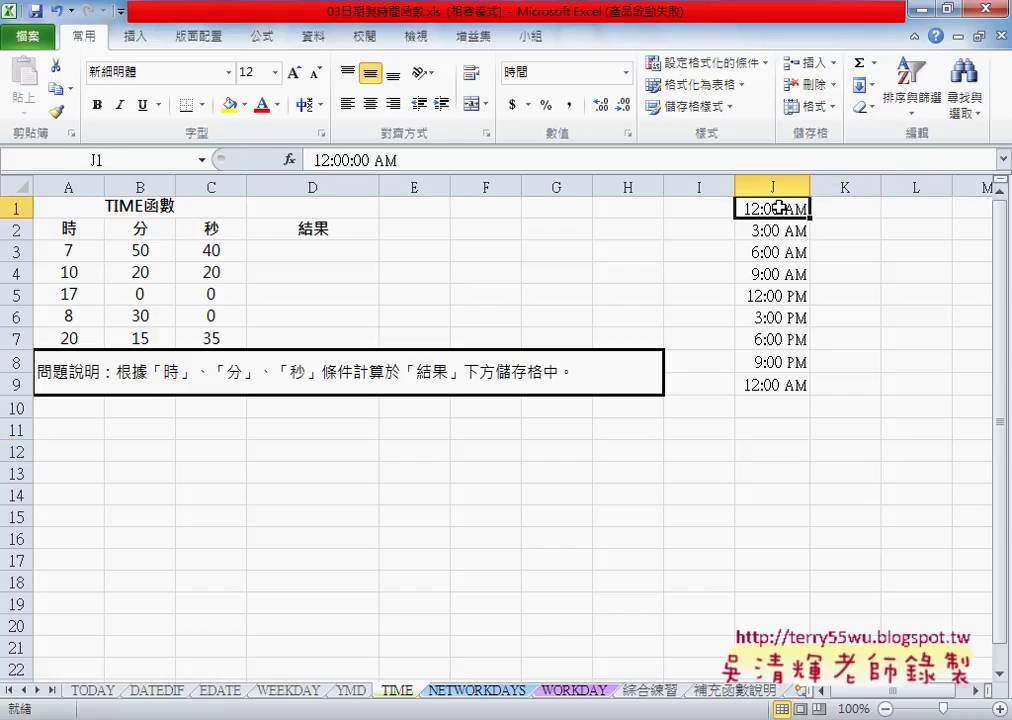
{"action": "left_click", "coordinate": [777, 233]}
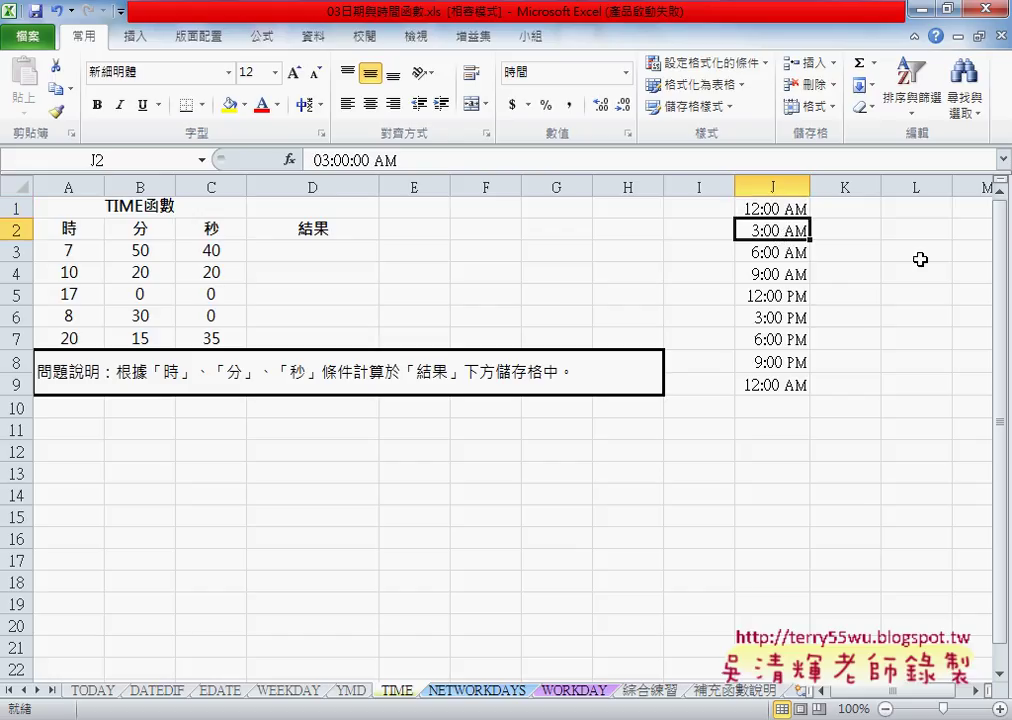
{"action": "left_click", "coordinate": [792, 254]}
{"action": "left_click", "coordinate": [791, 281]}
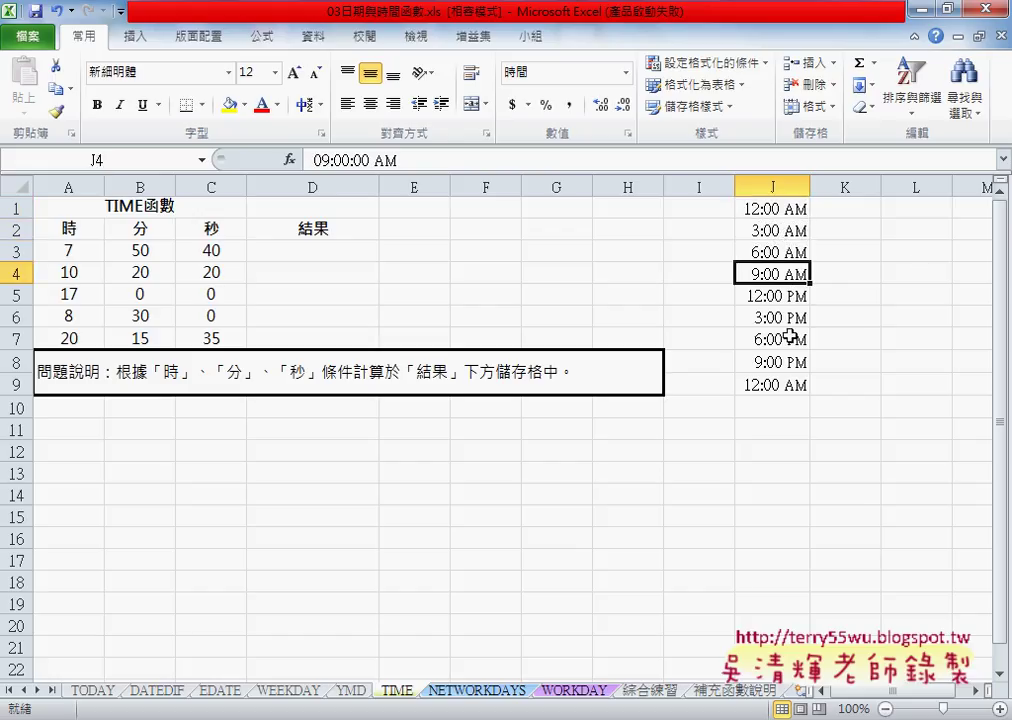
{"action": "left_click", "coordinate": [790, 387]}
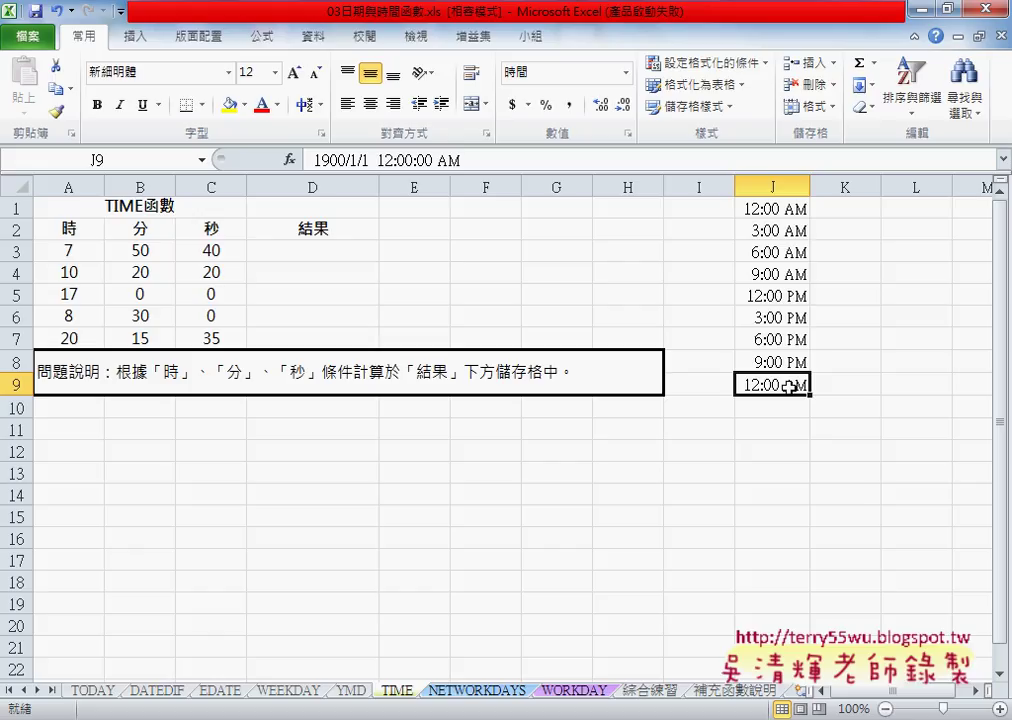
Return to the TODAY sheet
{"action": "left_click", "coordinate": [91, 690]}
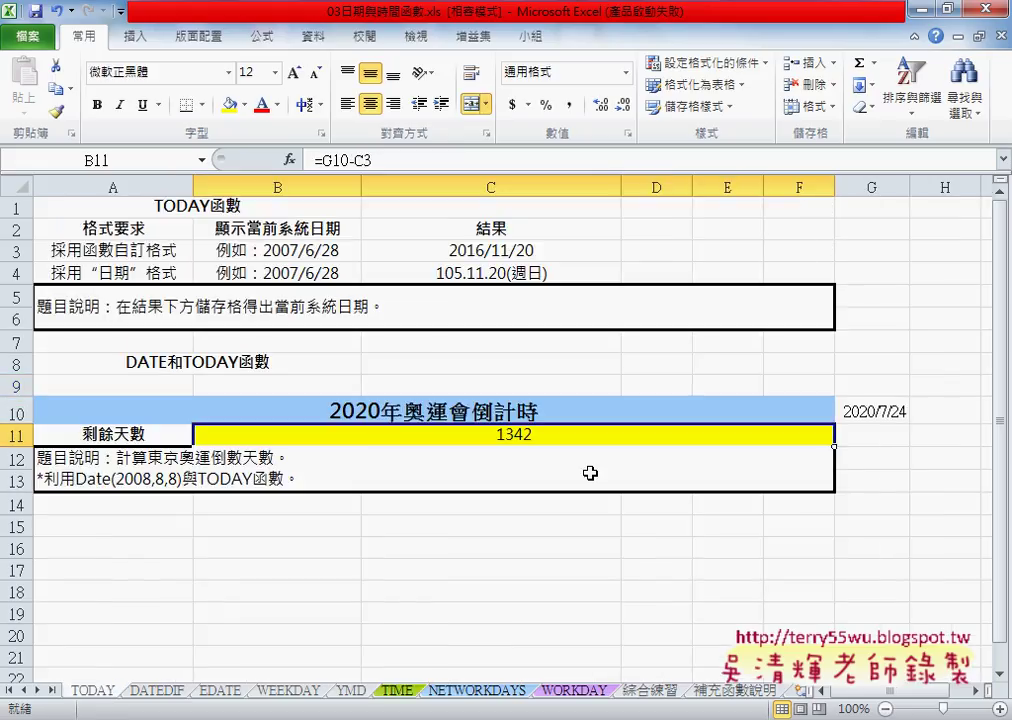